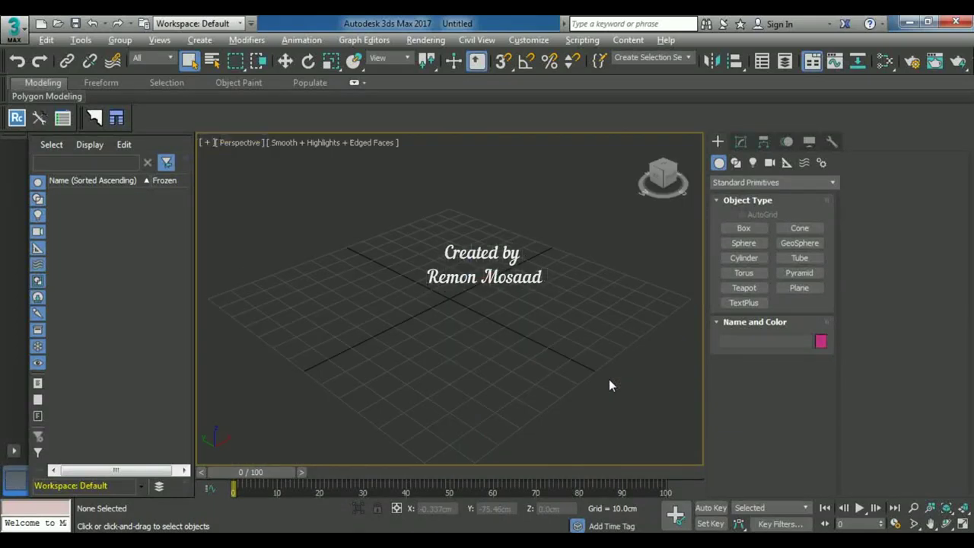
Draw a Box primitive on the ground grid.
left_click(761, 228)
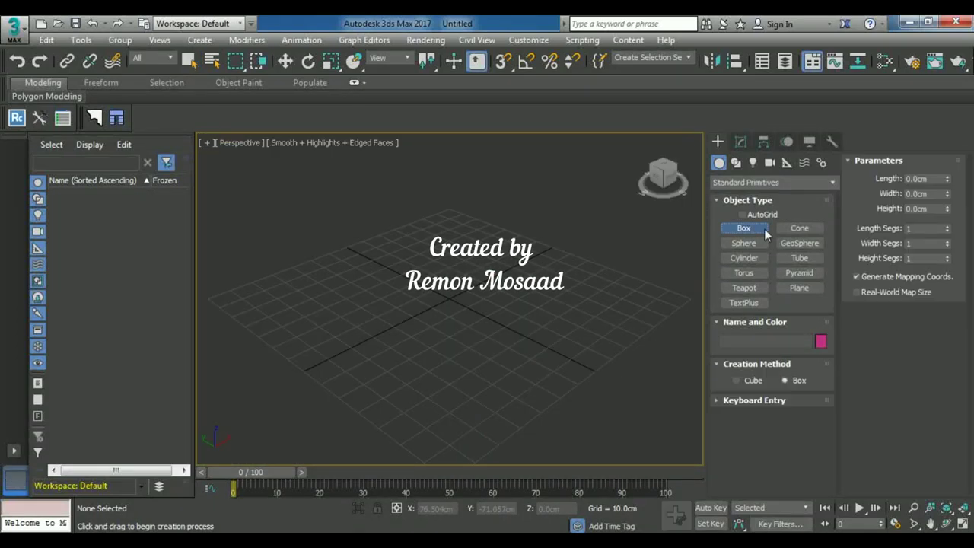
left_click_drag(438, 258, 411, 357)
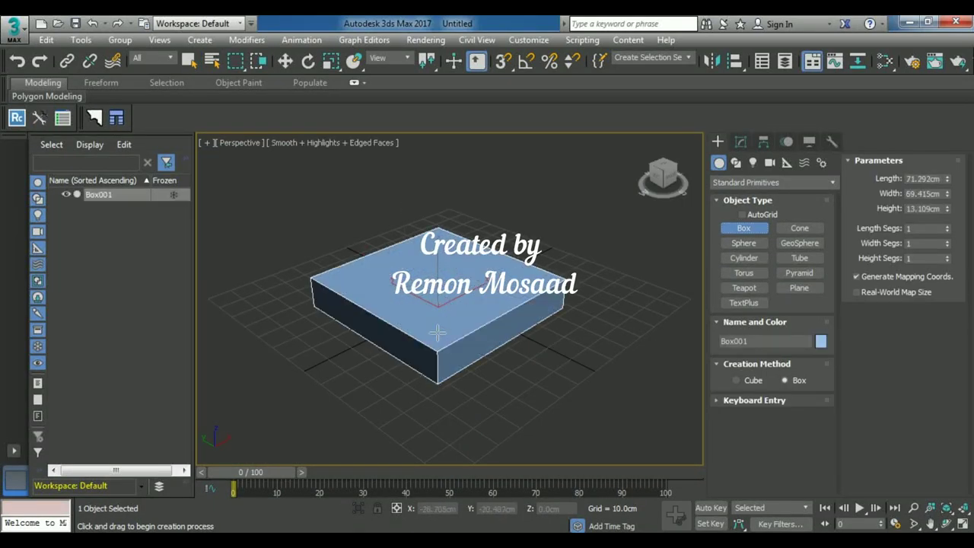
left_click(415, 305)
Set the box's Length, Width and Height all to 60 cm.
left_click(740, 142)
double_click(791, 348)
type("60")
key("Tab")
type("60")
key("Tab")
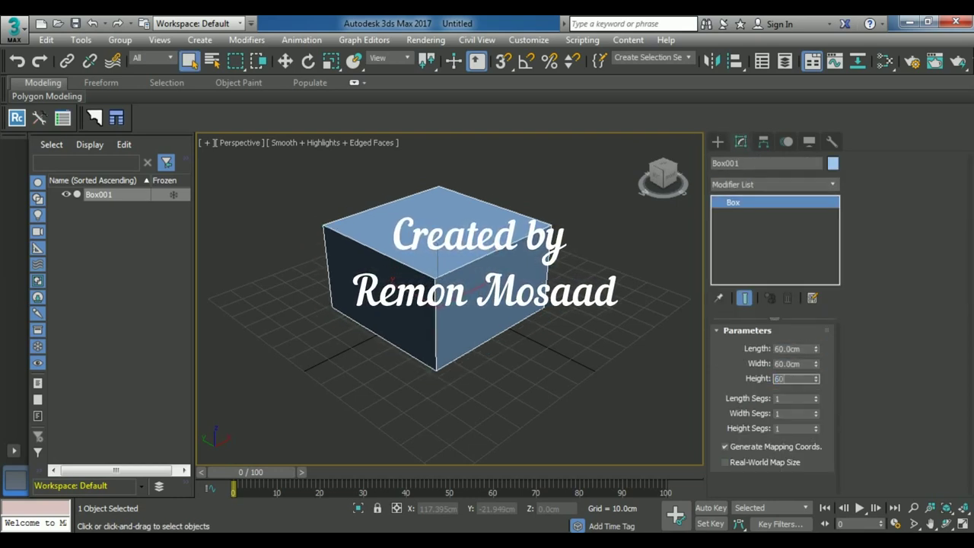
type("60")
key("Return")
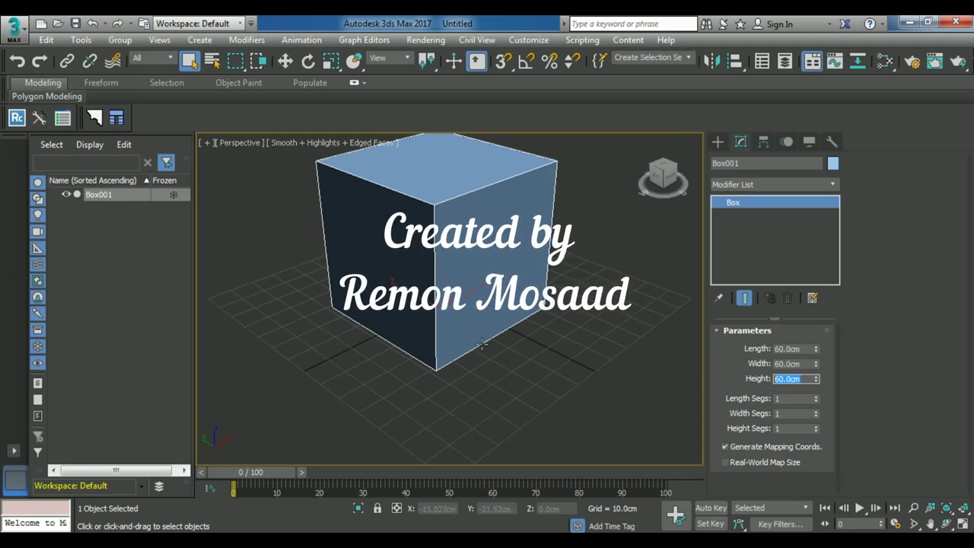
middle_click_drag(544, 346, 478, 408)
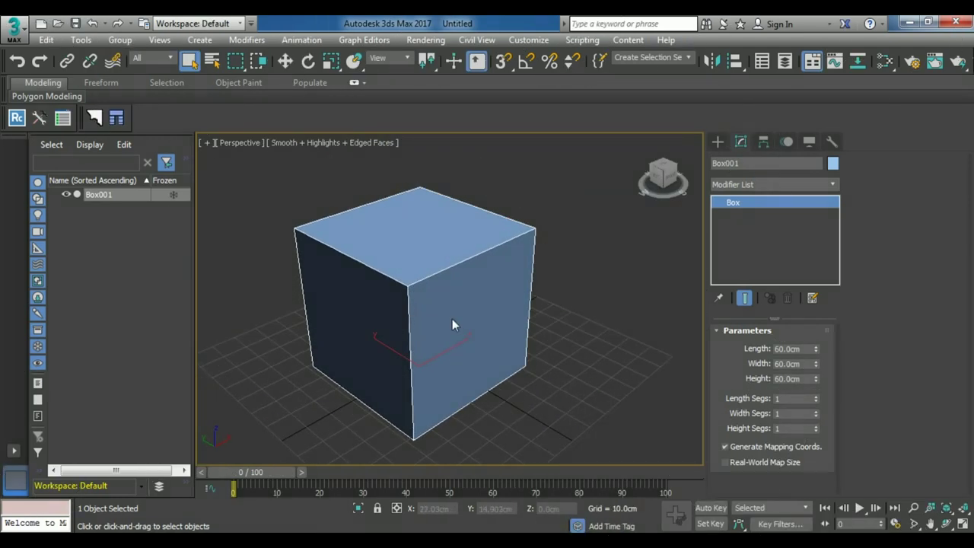
Convert the cube to an Editable Poly and turn it to face its front edges.
right_click(452, 319)
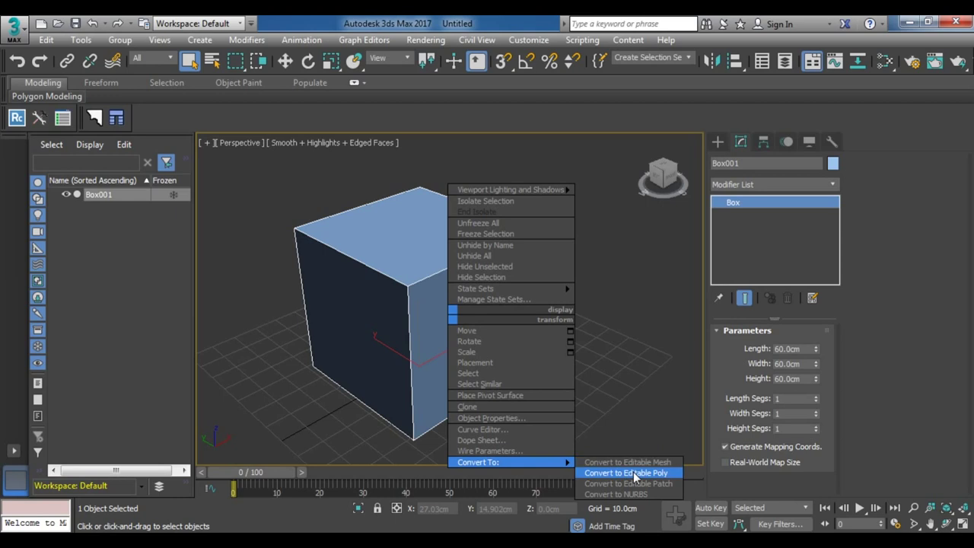
left_click(626, 473)
left_click(755, 349)
middle_click_drag(513, 356, 461, 326, "alt")
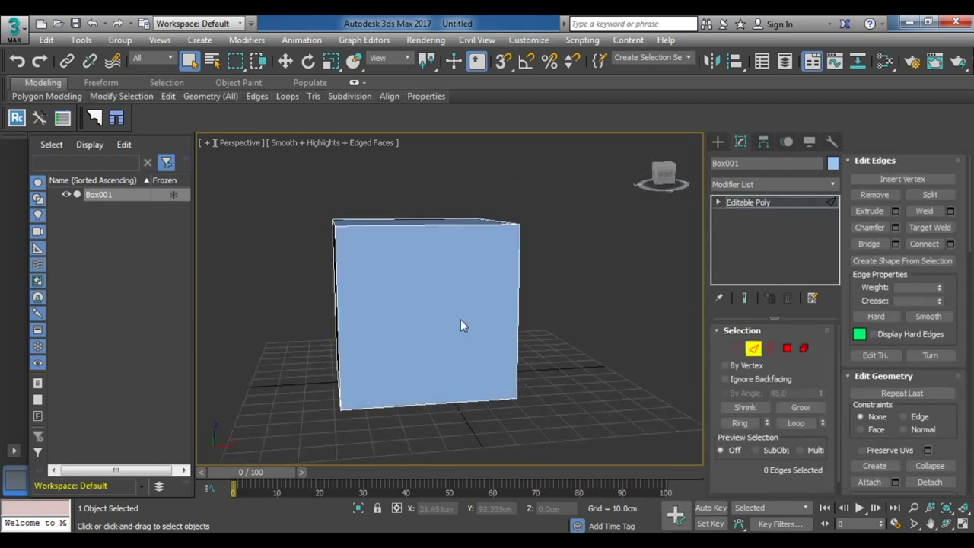
Connect the front's two vertical edges with a middle edge, then select the upper front polygon.
left_click(516, 303)
left_click(337, 320, "ctrl")
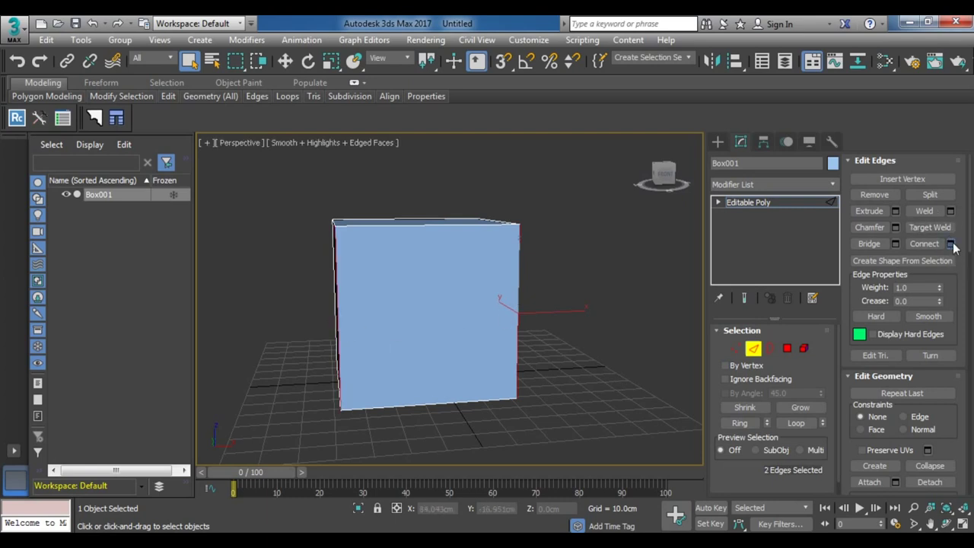
left_click(950, 244)
left_click(635, 370)
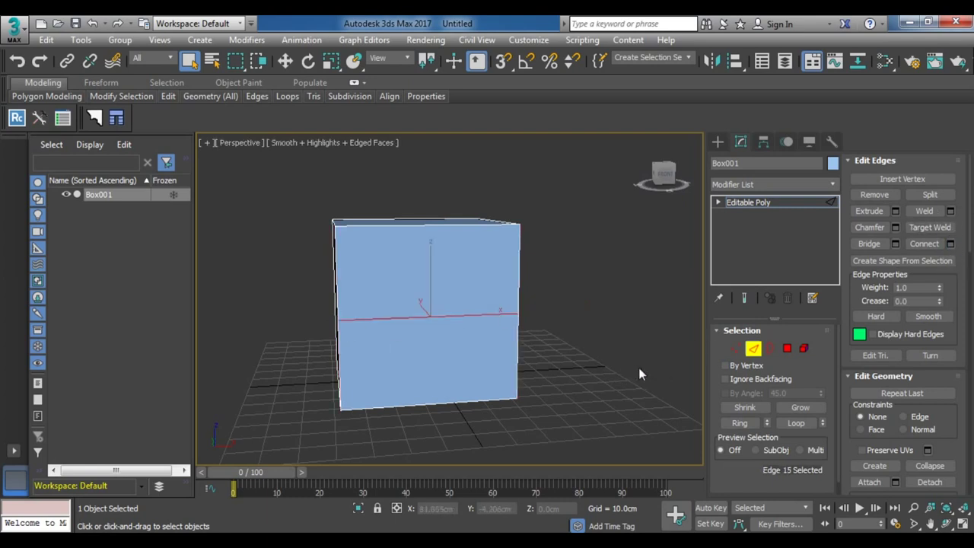
left_click(787, 348)
left_click(483, 272)
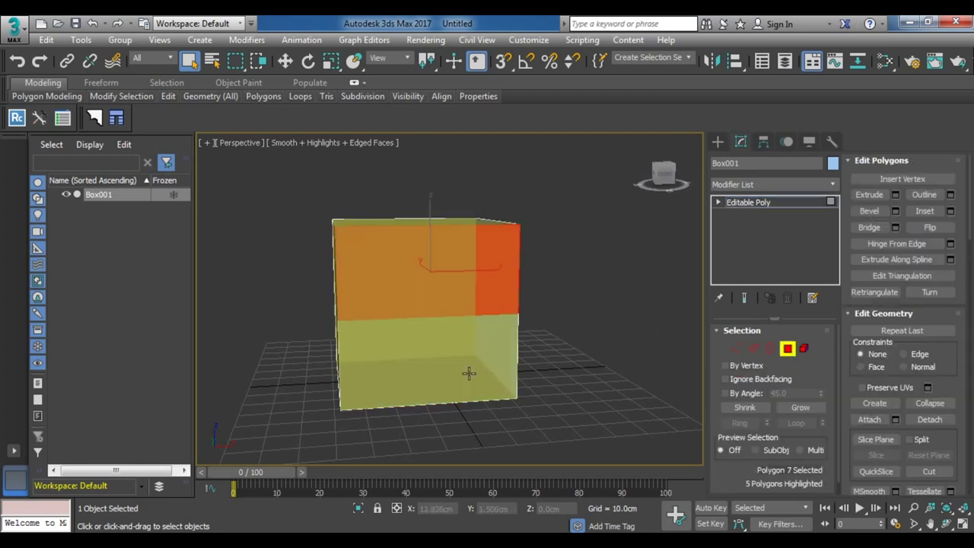
Inset both front polygons by 1.5 cm, each by polygon.
left_click(472, 323, "ctrl")
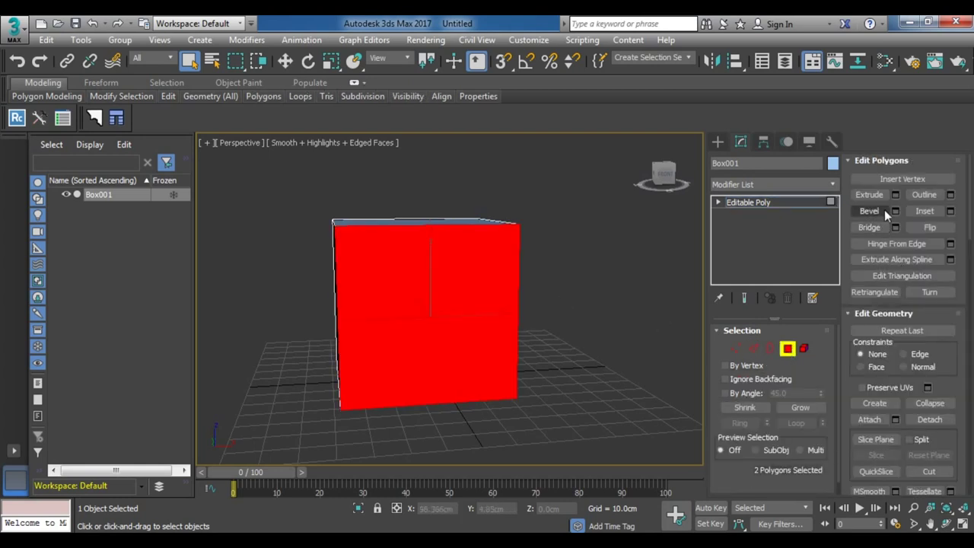
left_click(950, 212)
left_click(639, 309)
left_click(689, 333)
left_click_drag(673, 330, 645, 330)
type("1.5")
key("Return")
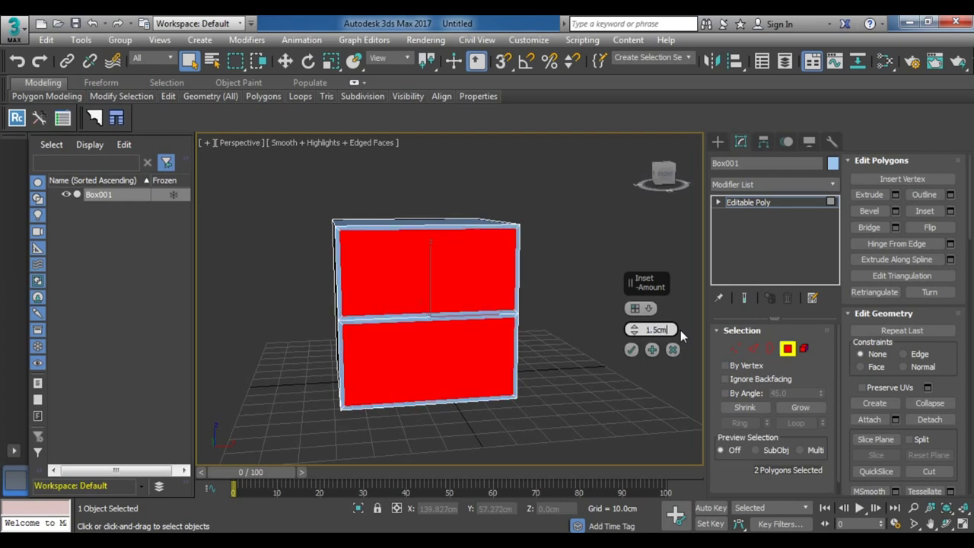
left_click(632, 350)
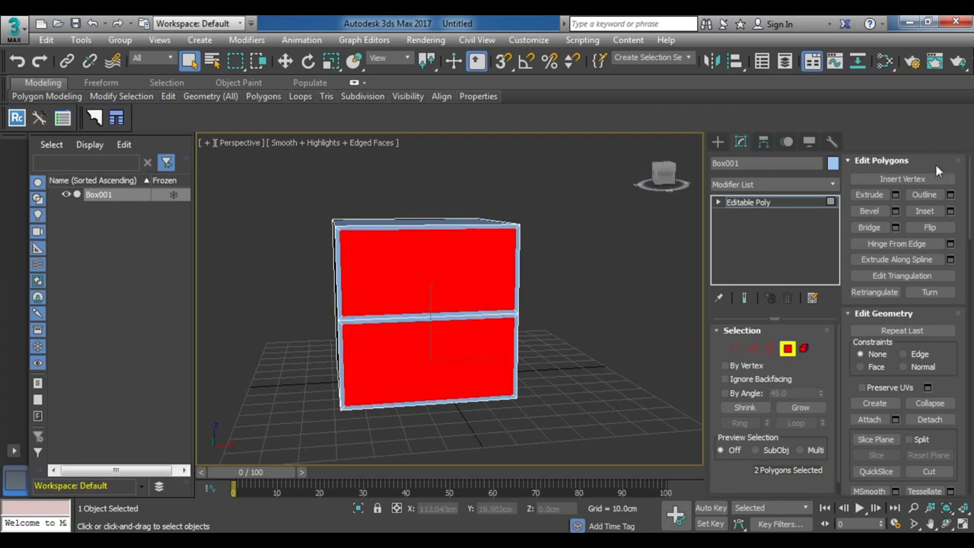
Extrude the inset faces -57 cm inward to form two compartments.
left_click(896, 195)
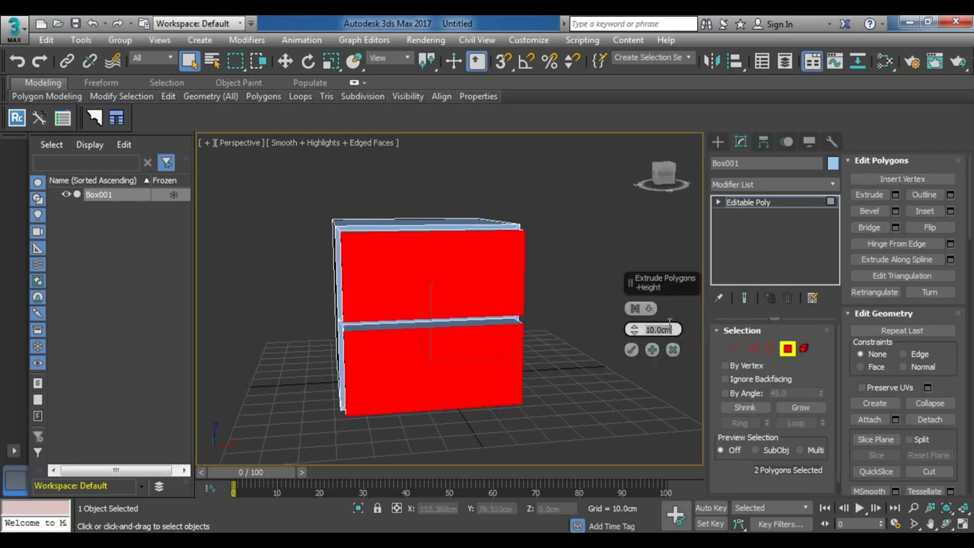
type("-57")
key("Return")
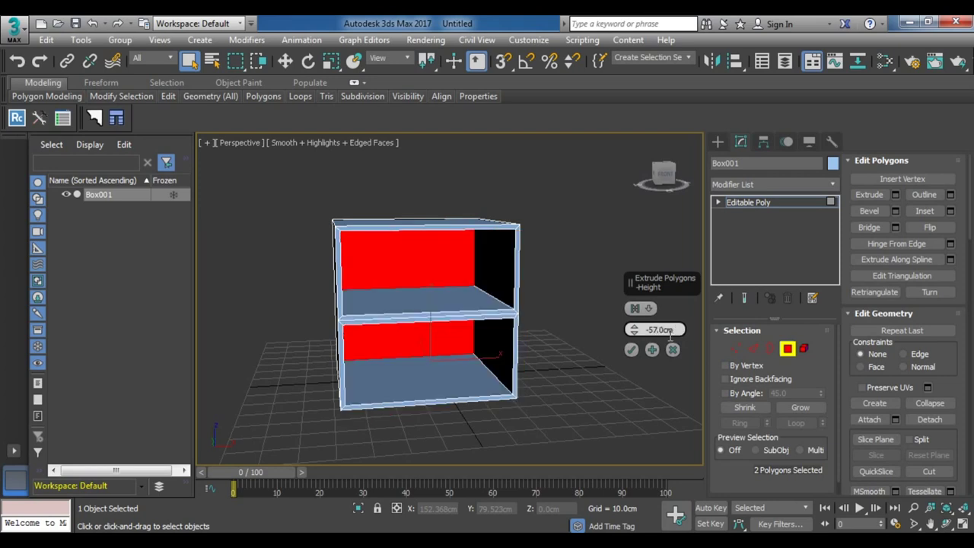
left_click(631, 350)
mouse_move(598, 379)
middle_mouse_down("alt")
mouse_move(621, 387)
mouse_move(502, 333)
middle_mouse_up("alt")
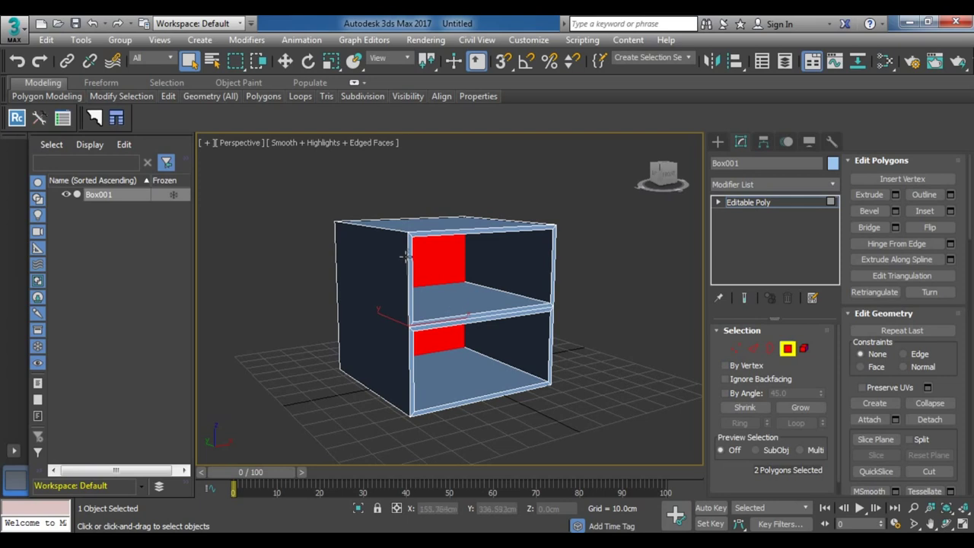
Clone the two recessed back faces forward as a separate object, Object001.
key("w")
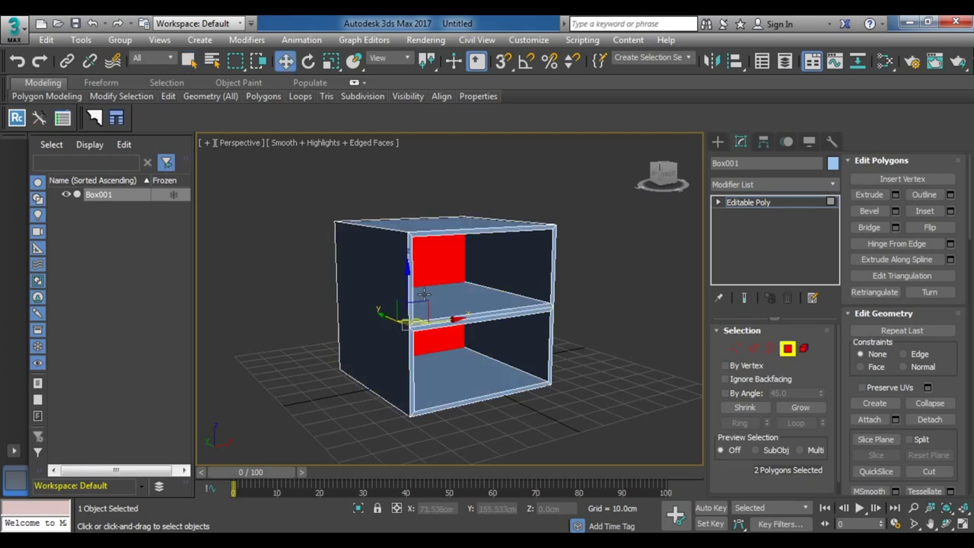
left_click_drag(385, 316, 563, 438)
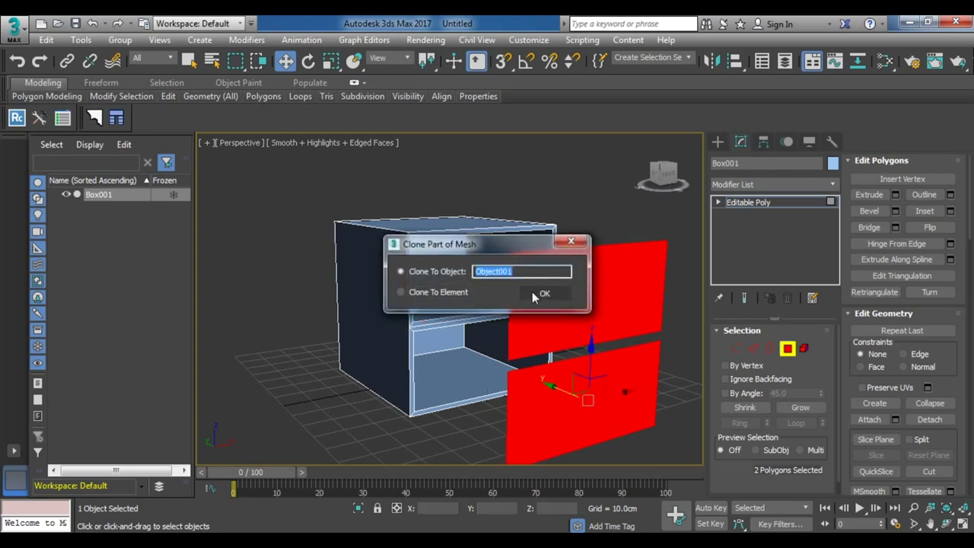
left_click(537, 292)
Exit Polygon mode and select the new Object001 drawer-front panels.
mouse_move(564, 341)
middle_mouse_down("alt")
mouse_move(518, 322)
mouse_move(579, 304)
middle_mouse_up("alt")
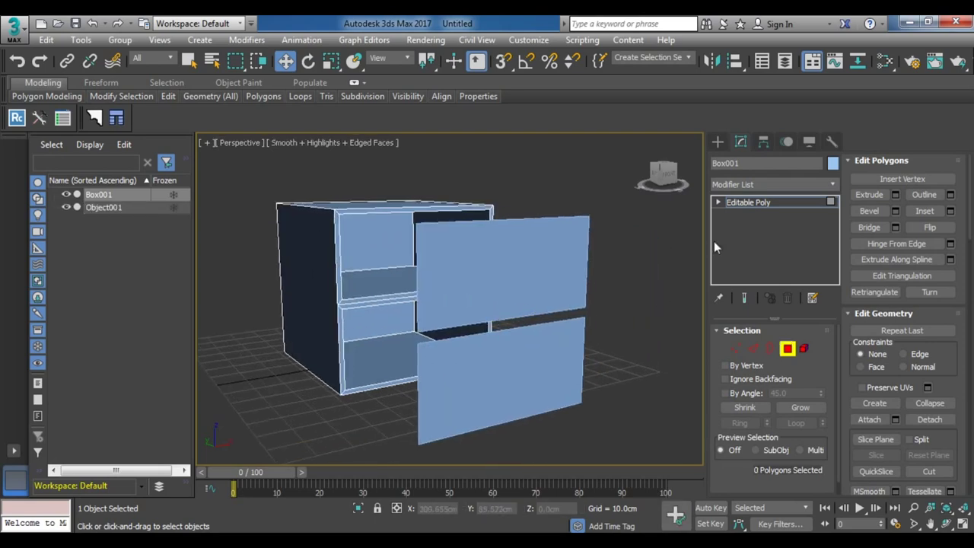
left_click(746, 202)
left_click(746, 206)
left_click(749, 202)
left_click(498, 259)
scroll(518, 265, "up", 2)
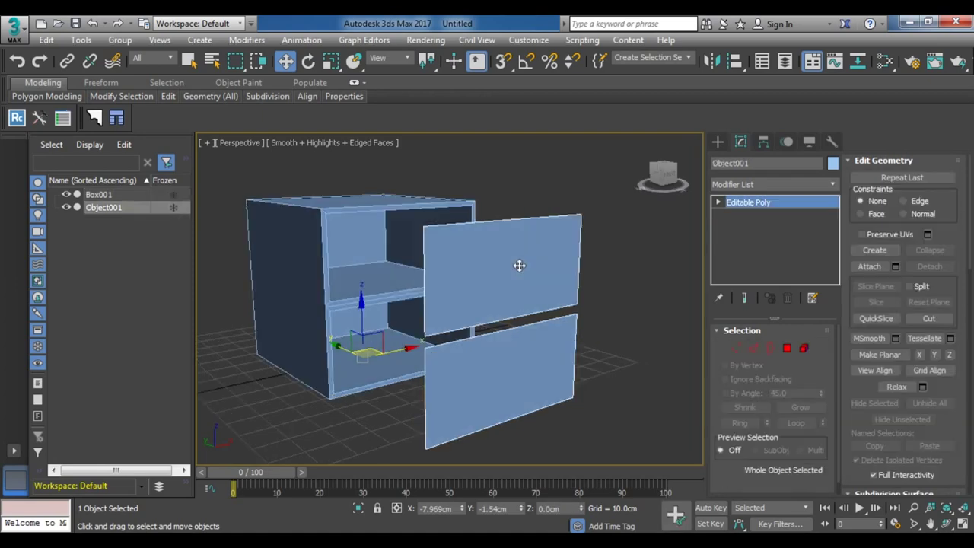
scroll(518, 265, "up", 2)
right_click(505, 262)
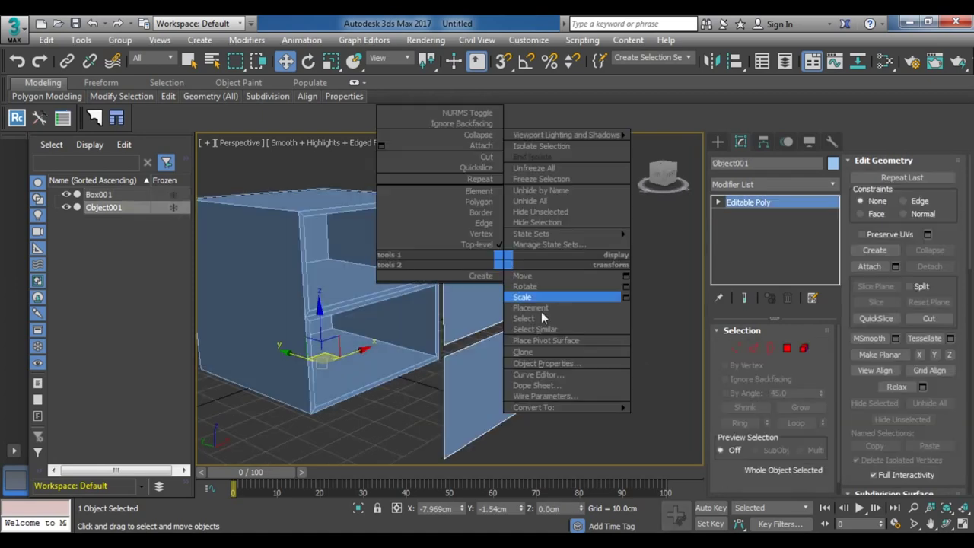
Isolate Object001 and add a Shell modifier giving the panels 1 cm thickness.
left_click(606, 149)
key("k")
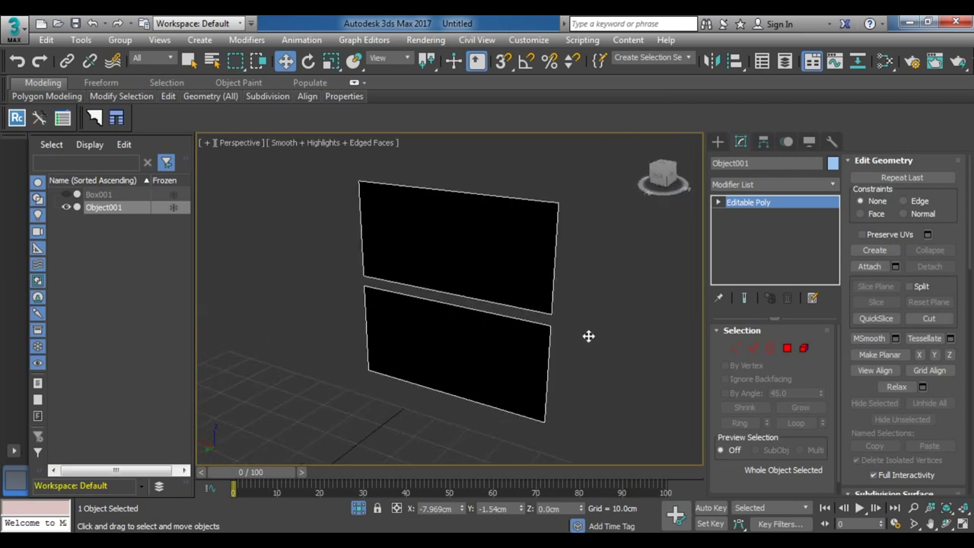
left_click(832, 184)
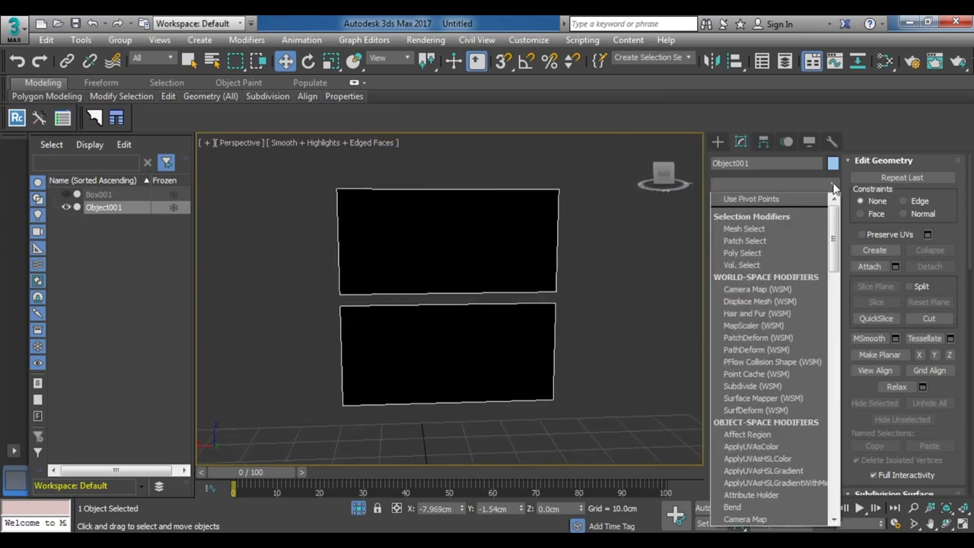
type("sh")
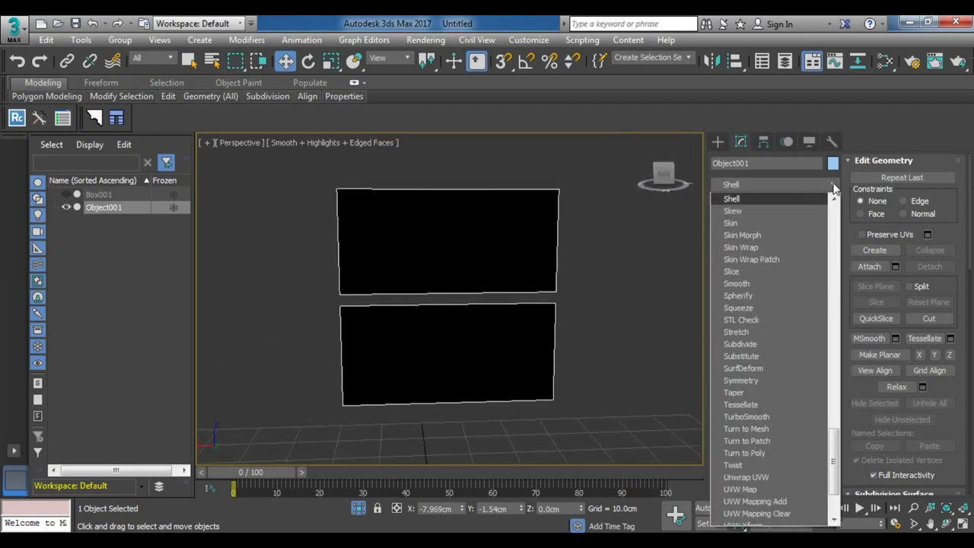
left_click(762, 198)
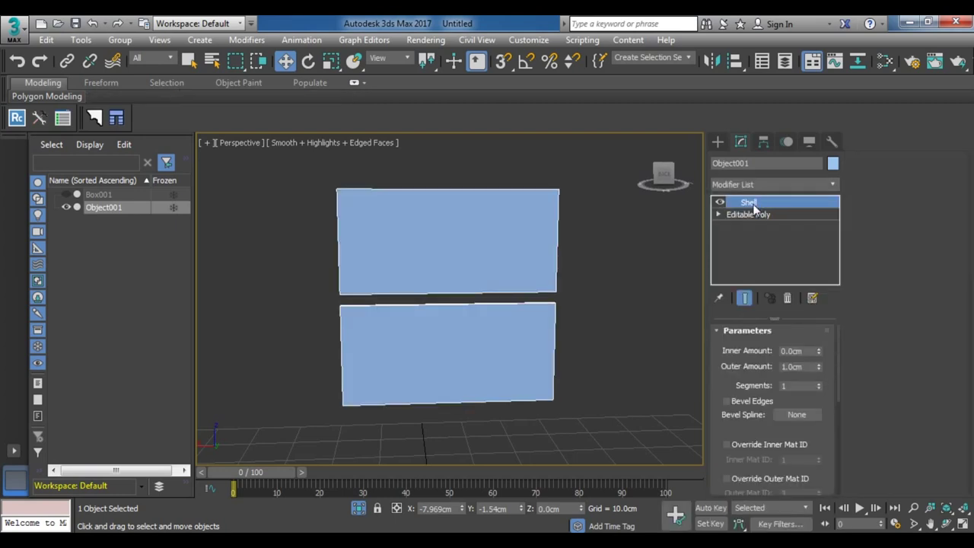
middle_click_drag(621, 285, 643, 314, "alt")
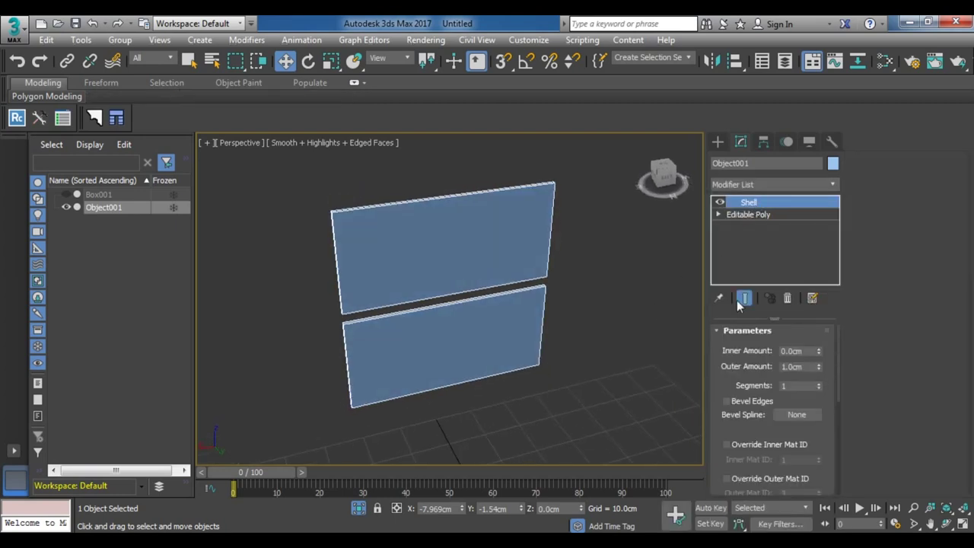
Collapse the shelled panels to an Editable Poly.
right_click(475, 232)
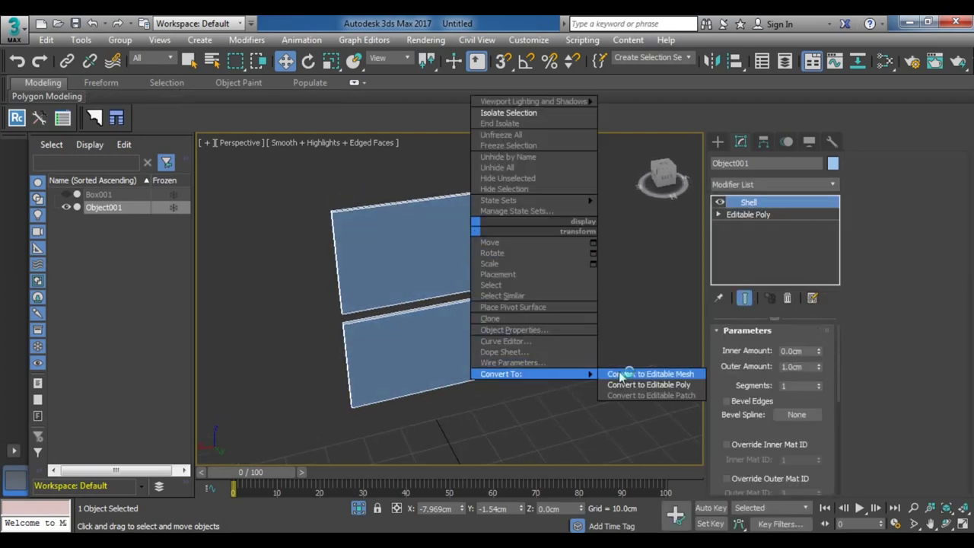
left_click(652, 383)
left_click(787, 349)
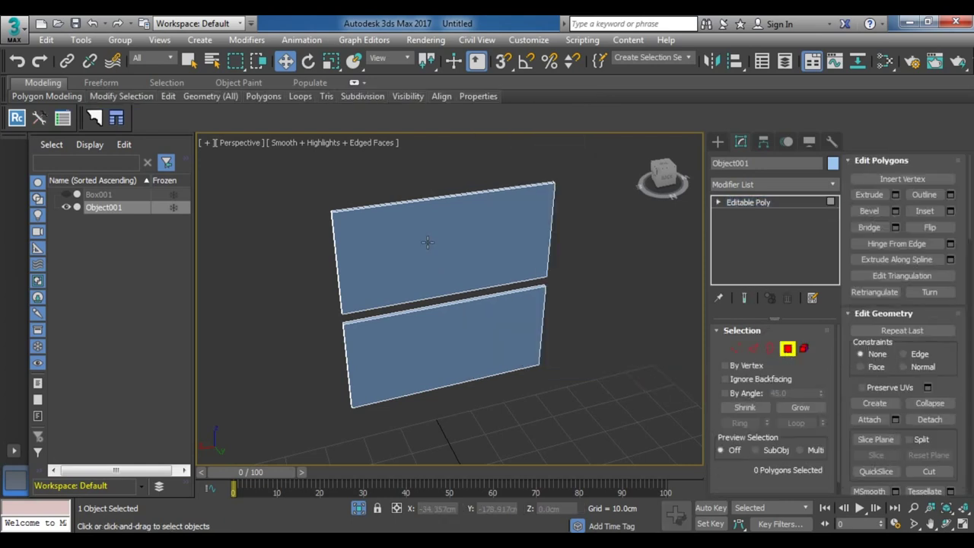
Inset both panel faces by 1 cm.
left_click(428, 242)
left_click(469, 336, "ctrl")
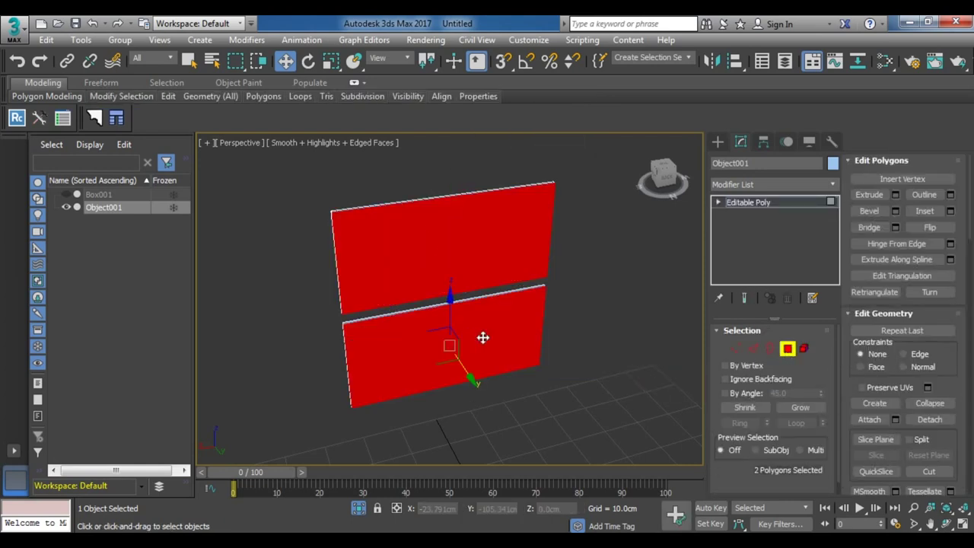
left_click(950, 211)
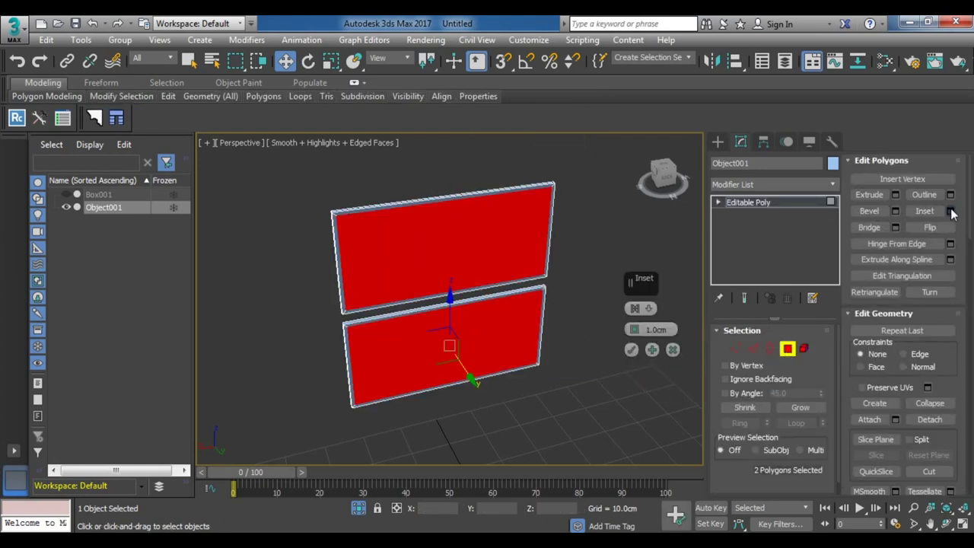
left_click(632, 349)
Extrude the panel faces 55 cm deep into two drawer boxes.
left_click(896, 196)
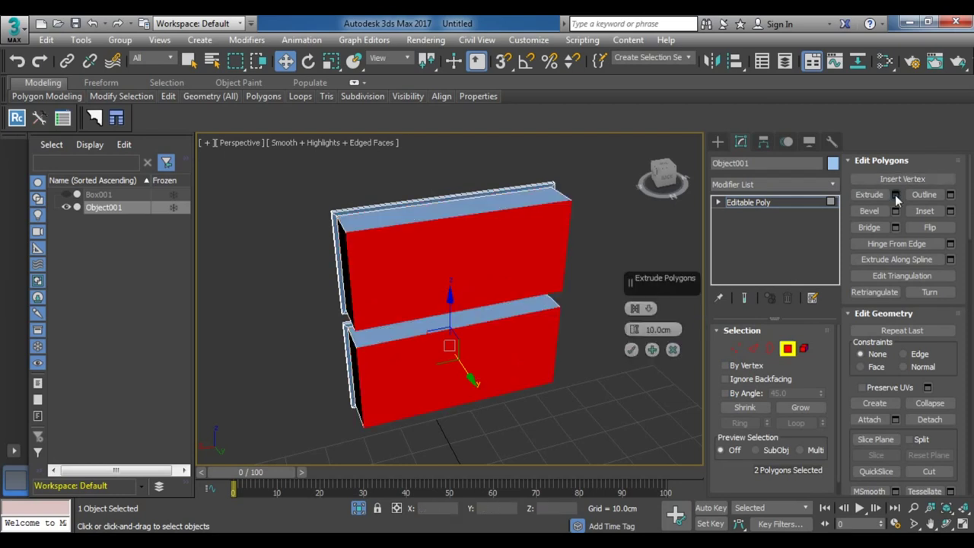
type("55")
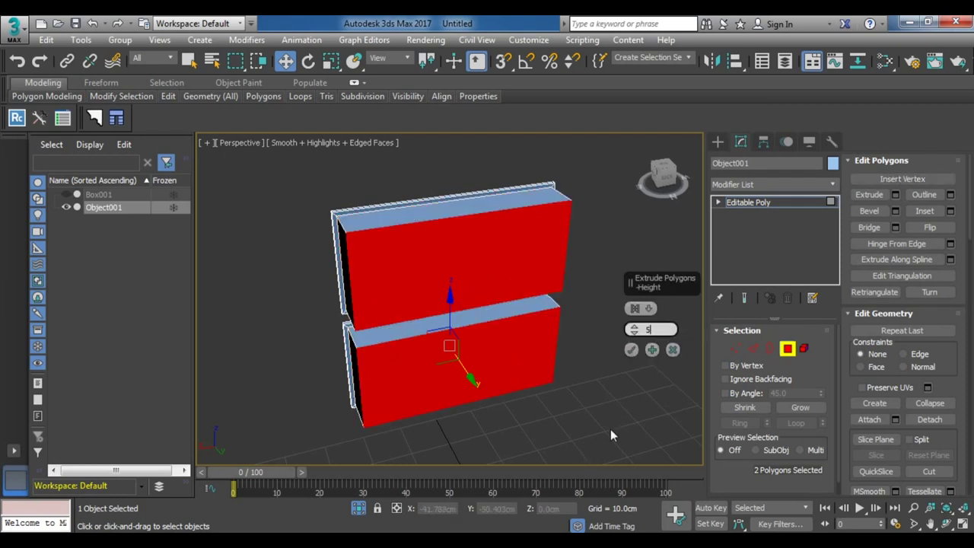
key("Return")
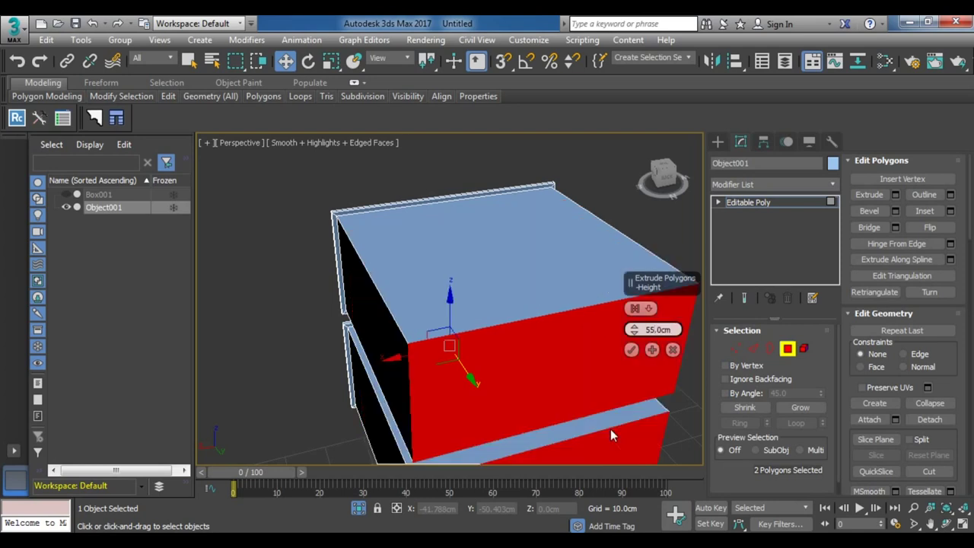
left_click(632, 349)
left_click(509, 288)
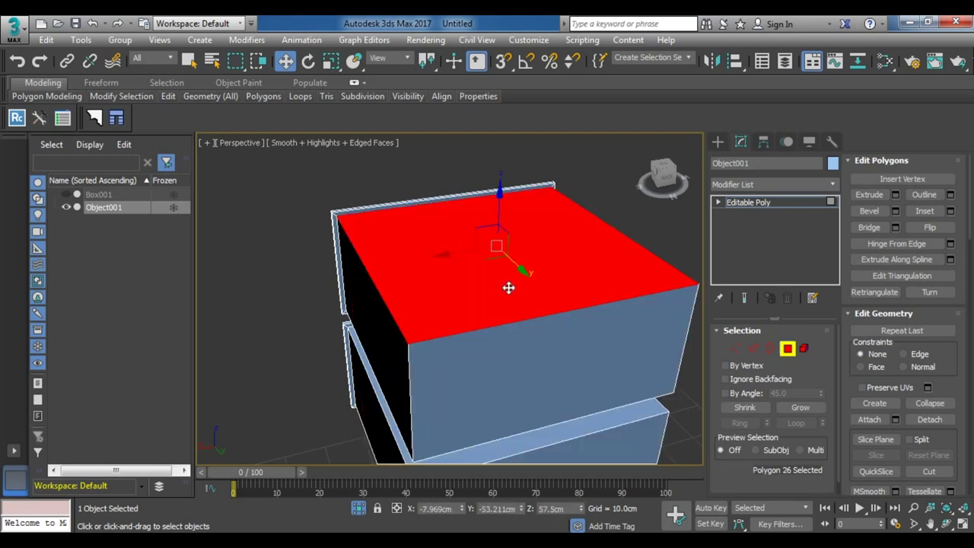
Inset the top faces of both boxes by 1.5 cm.
left_click(583, 429, "ctrl")
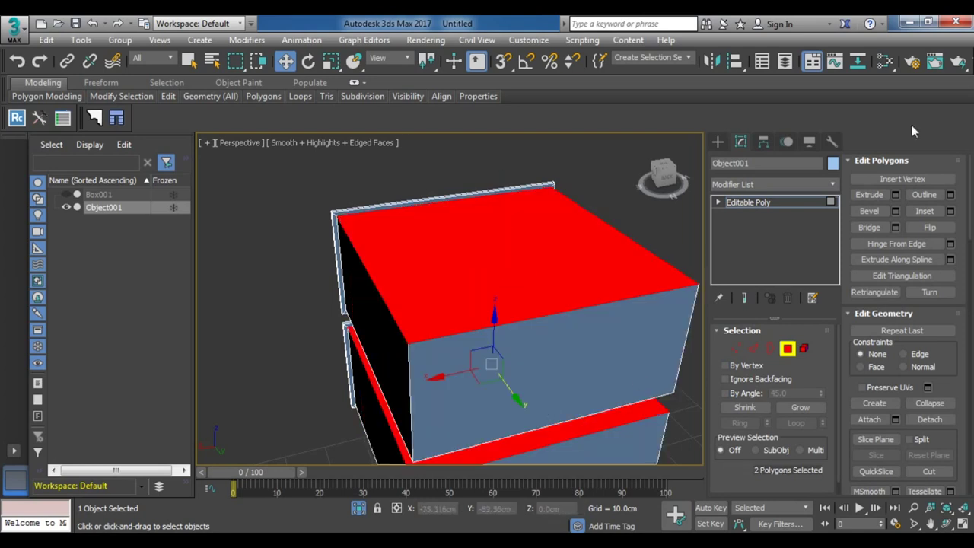
left_click(951, 211)
type("1.5")
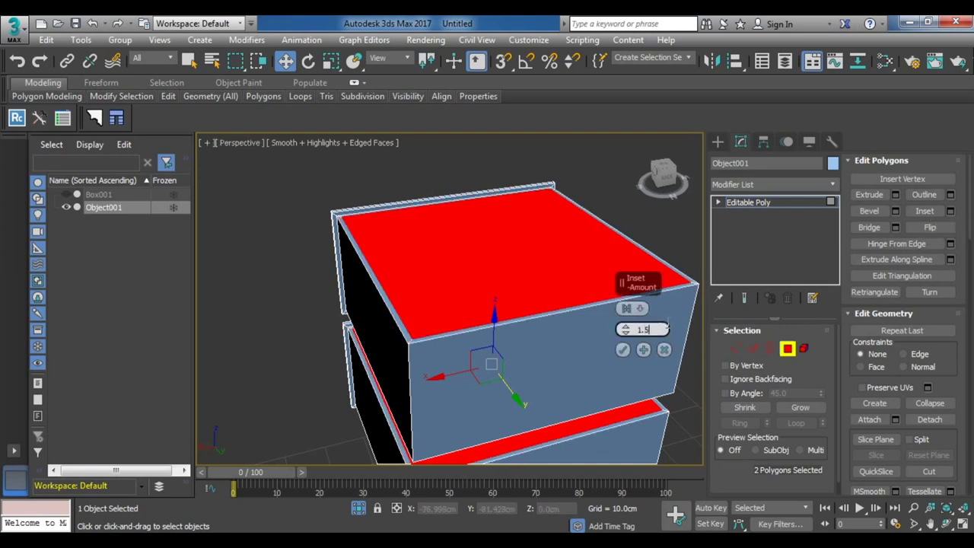
key("Return")
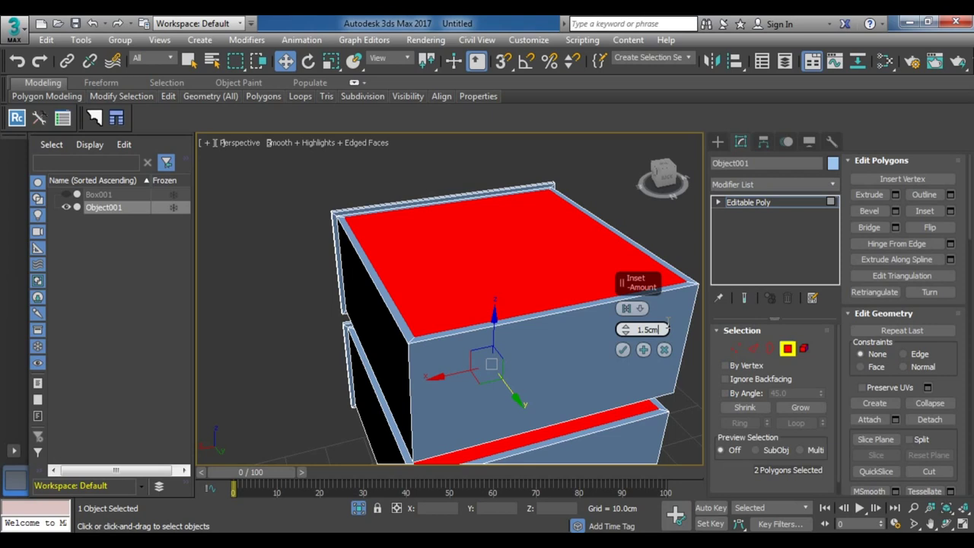
left_click(623, 350)
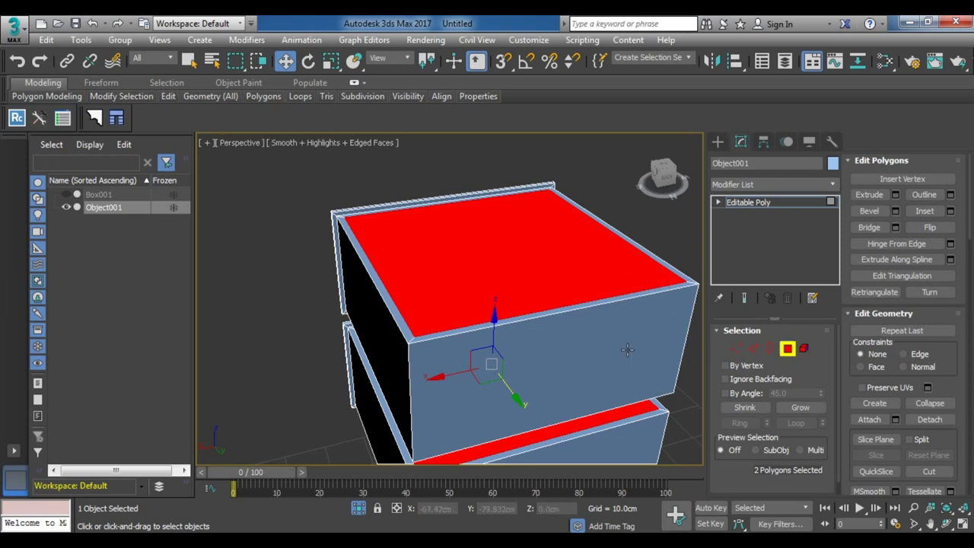
mouse_move(560, 361)
middle_mouse_down()
mouse_move(530, 356)
mouse_move(547, 369)
mouse_move(664, 360)
middle_mouse_up()
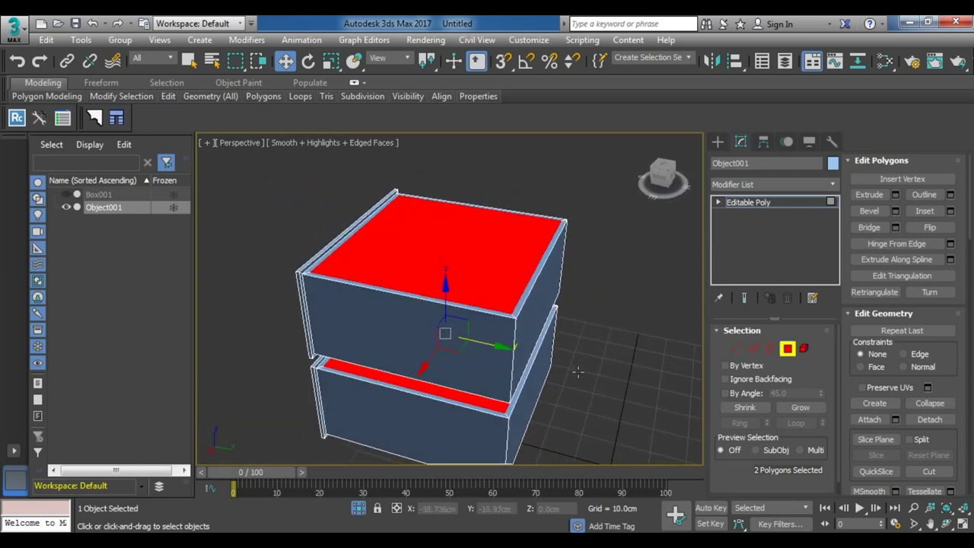
Extrude the top faces about -22.46 cm downward, hollowing both drawers, checking in wireframe.
left_click(896, 195)
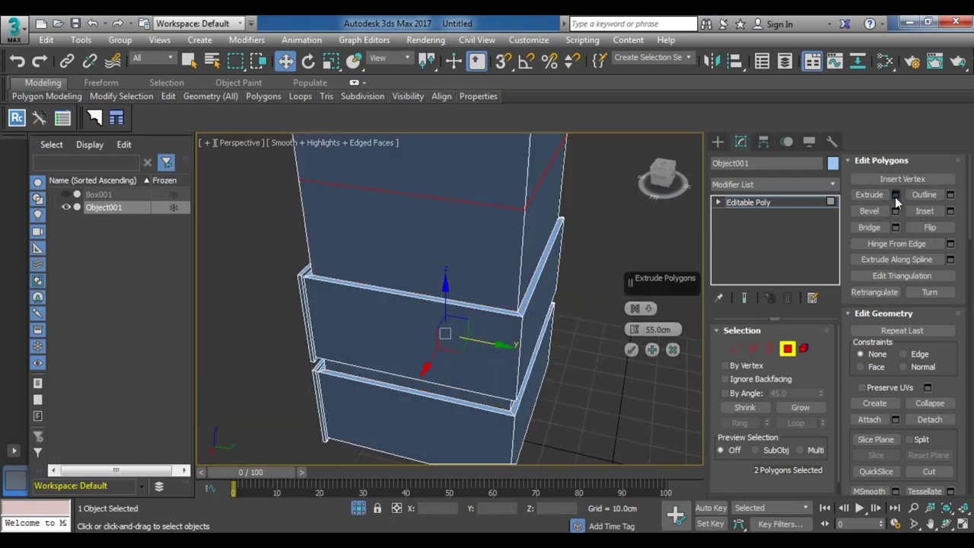
left_click_drag(634, 329, 631, 527)
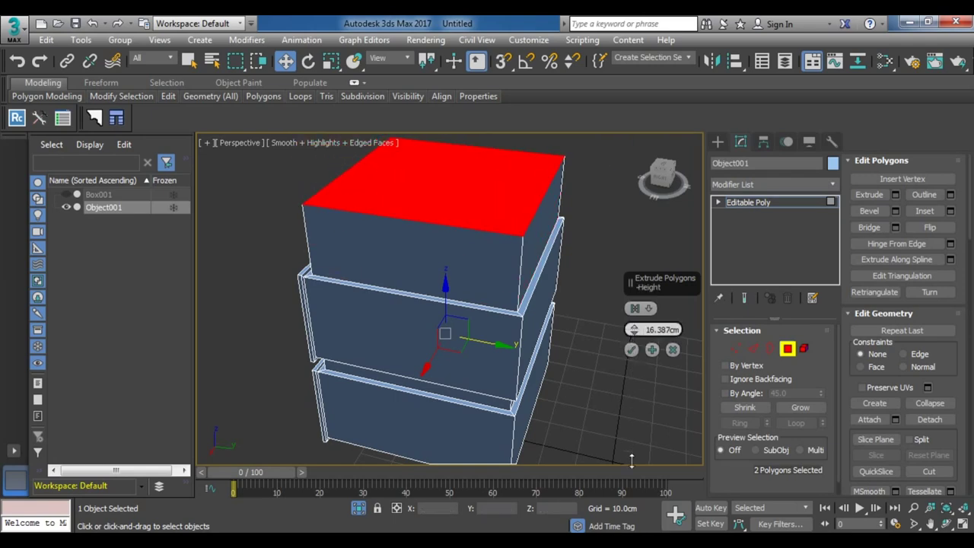
key("F3")
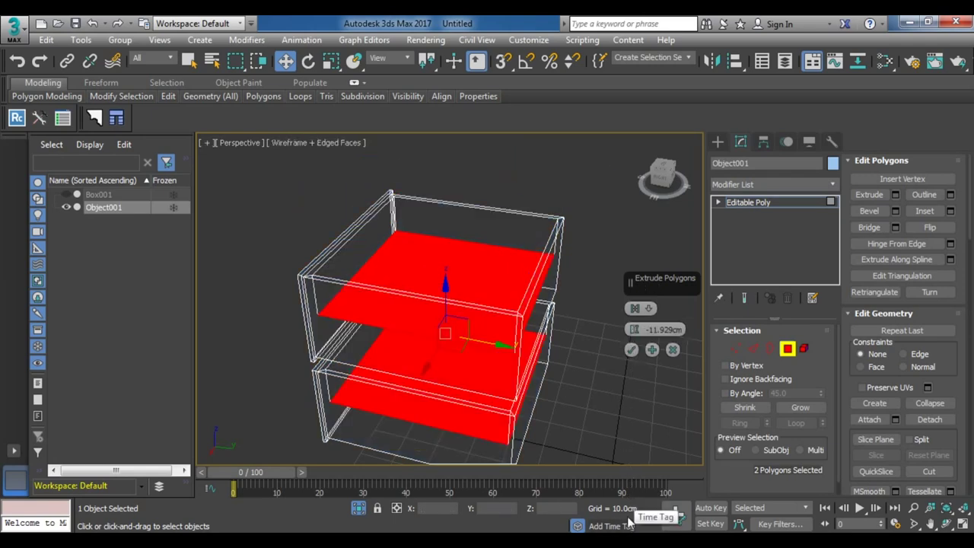
middle_click_drag(585, 370, 547, 352, "alt")
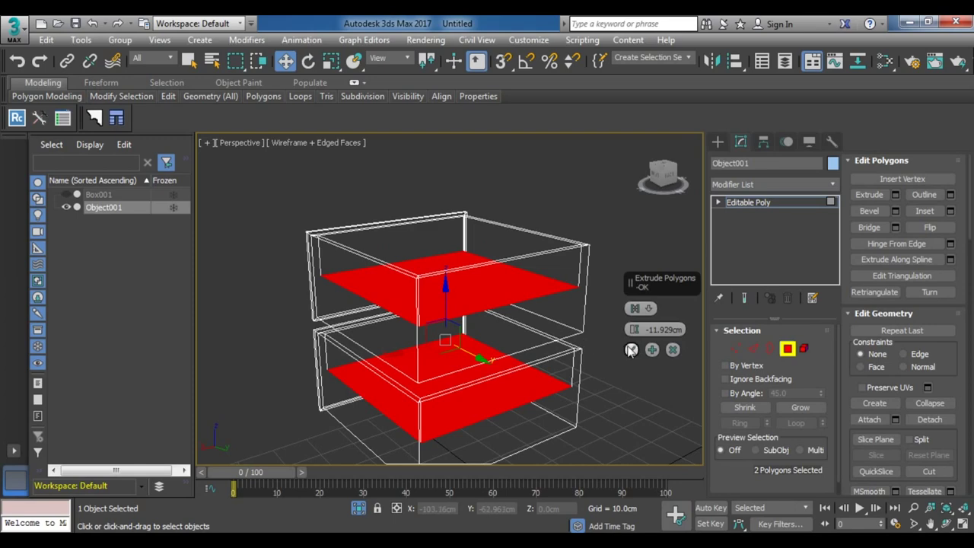
left_click_drag(634, 330, 636, 365)
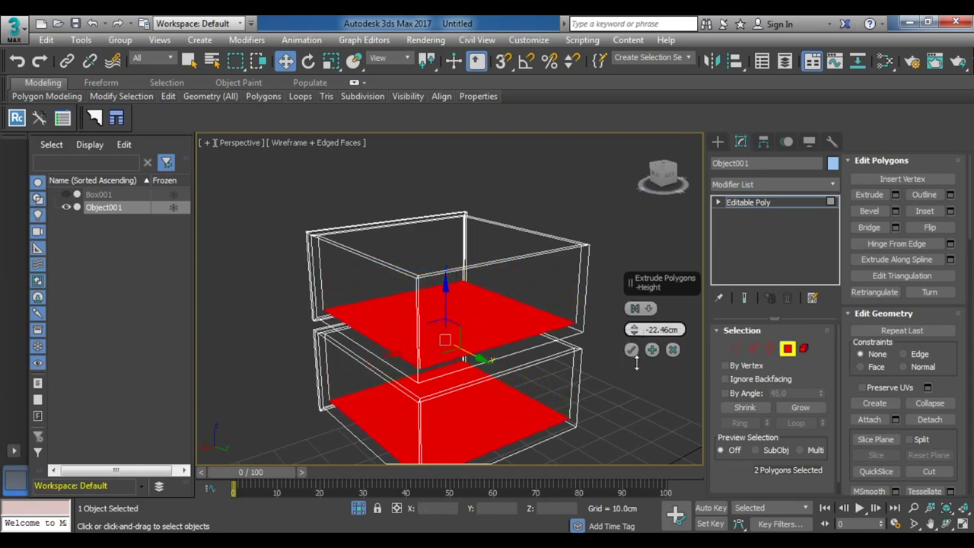
left_click(631, 349)
mouse_move(631, 350)
middle_mouse_down("alt")
mouse_move(579, 406)
mouse_move(460, 399)
mouse_move(524, 354)
middle_mouse_up("alt")
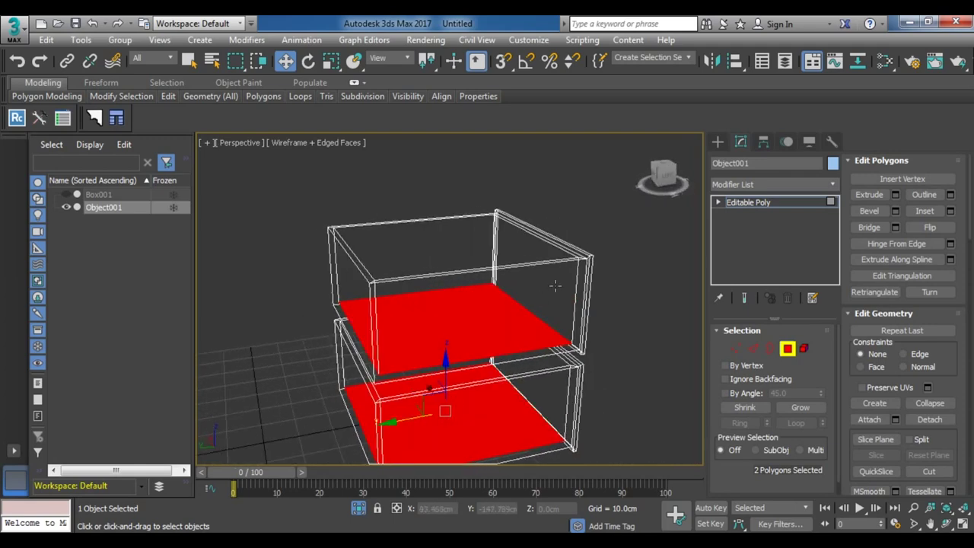
key("F3")
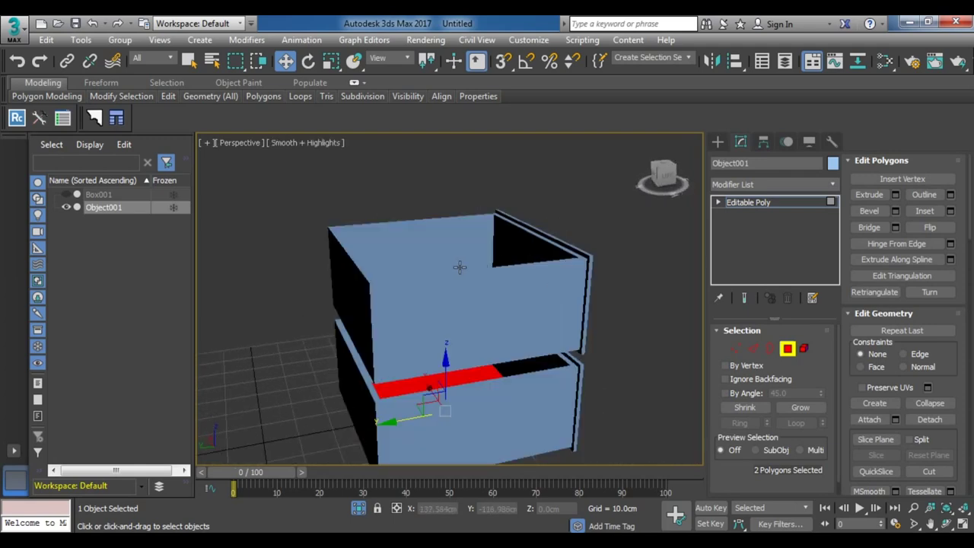
key("F4")
right_click(453, 262)
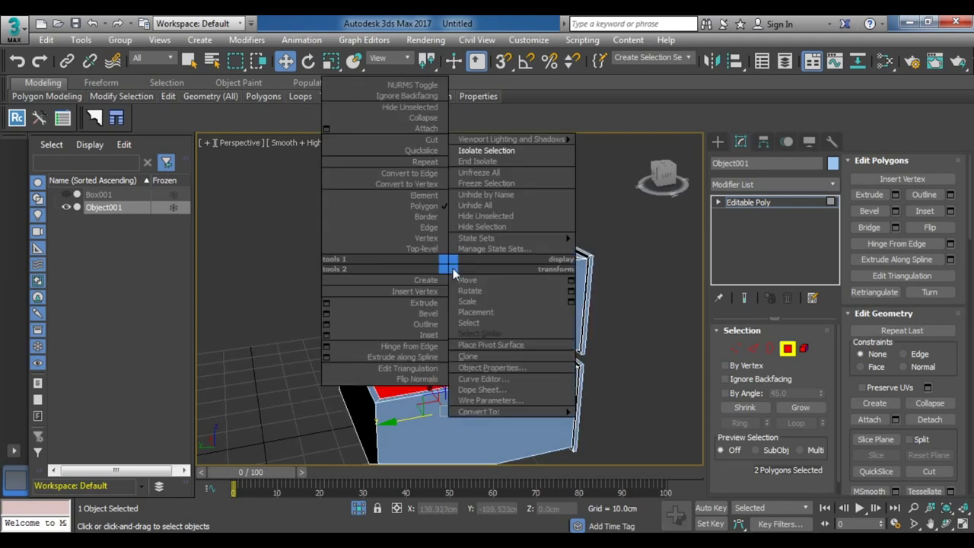
End isolation and select the whole upper drawer as an element.
left_click(527, 165)
mouse_move(616, 327)
middle_mouse_down()
mouse_move(615, 387)
mouse_move(663, 400)
mouse_move(541, 330)
mouse_move(593, 344)
middle_mouse_up()
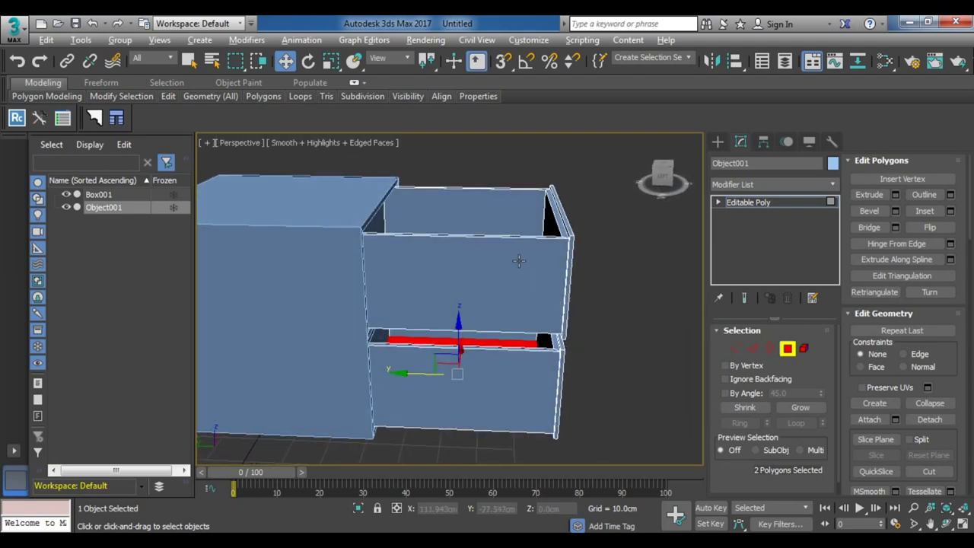
left_click(519, 261)
left_click(803, 349)
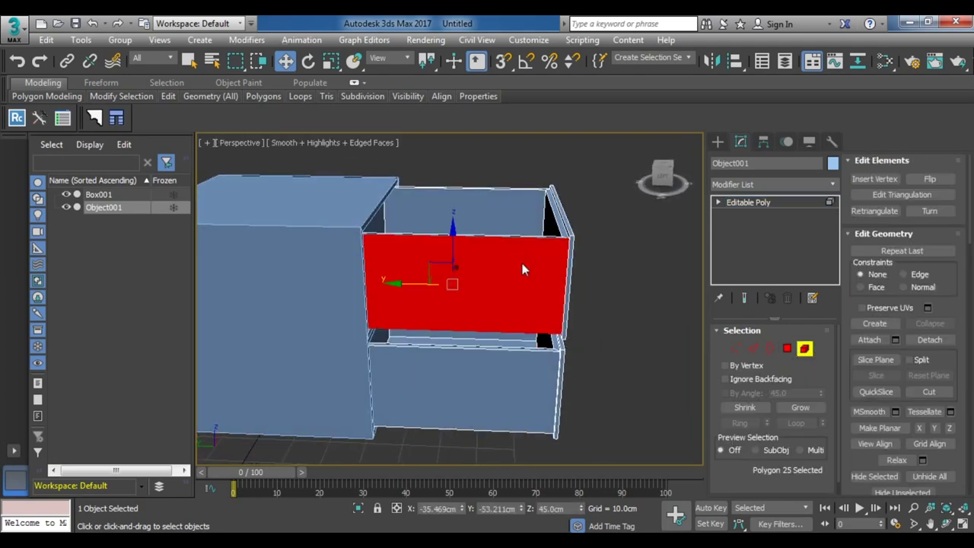
left_click(517, 263)
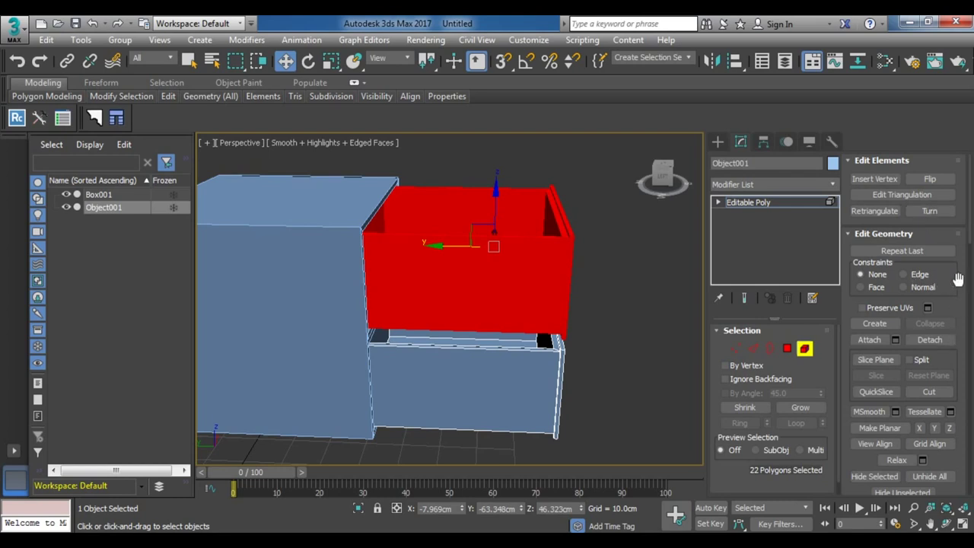
Detach the upper drawer as a separate object, Object002.
scroll(969, 243, "down", 5)
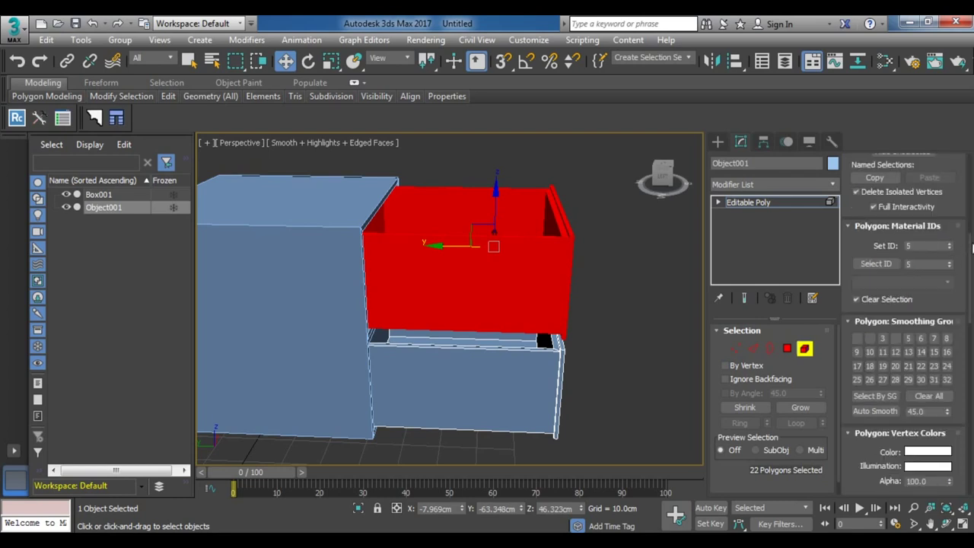
left_click_drag(972, 246, 970, 197)
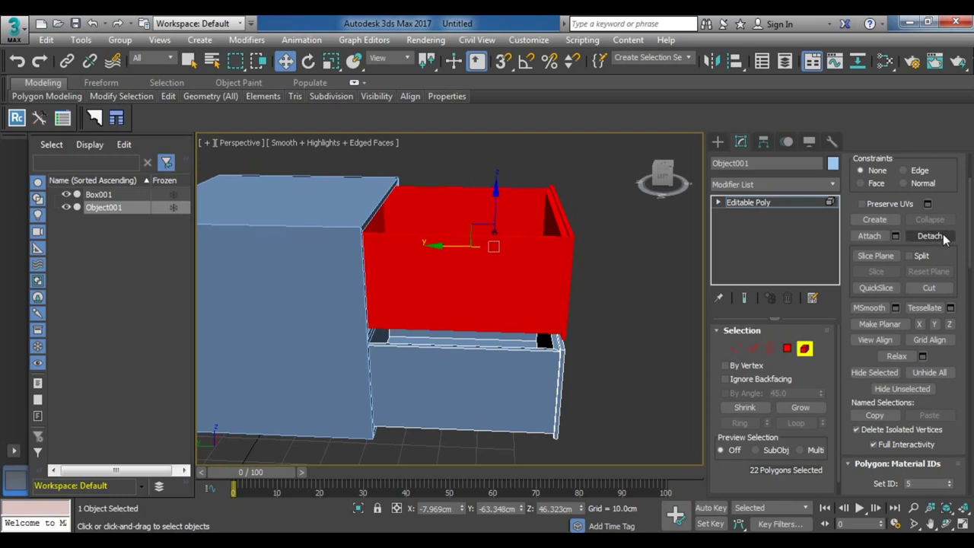
left_click(930, 236)
left_click(522, 301)
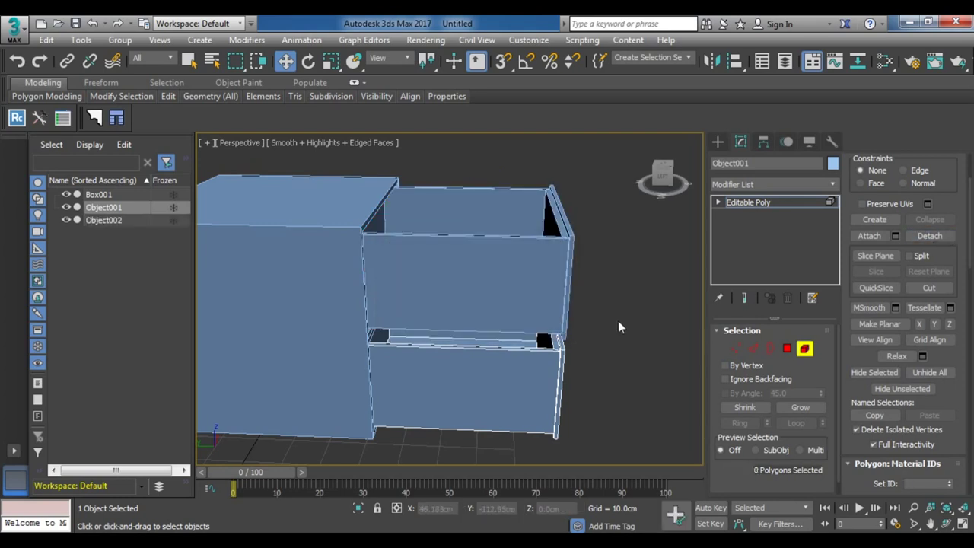
left_click(758, 203)
left_click(298, 234)
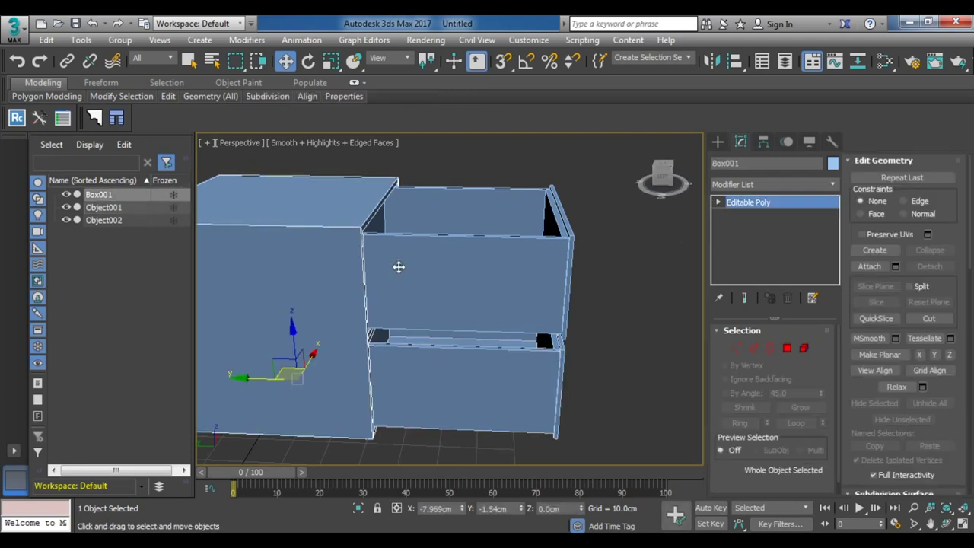
left_click(804, 347)
left_click(457, 267)
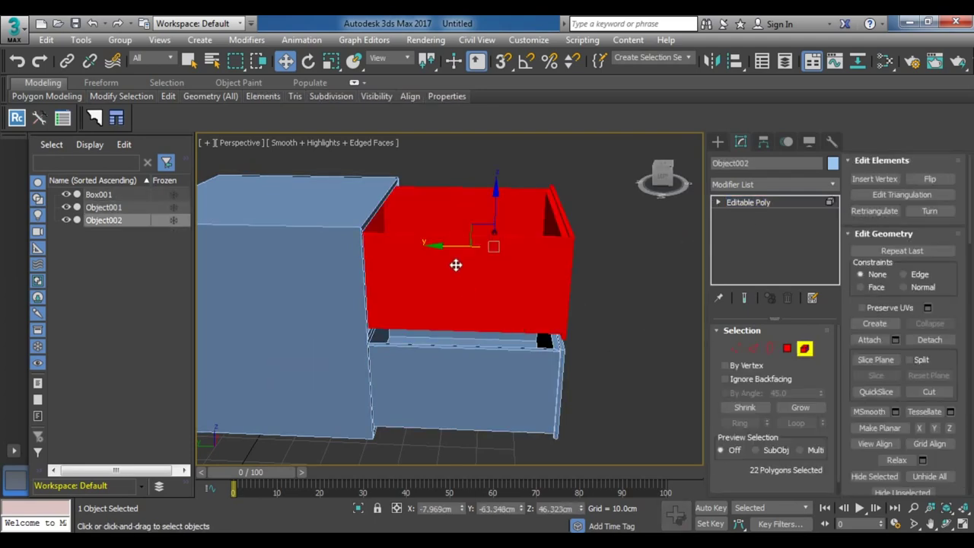
mouse_move(446, 244)
left_mouse_down()
mouse_move(583, 250)
mouse_move(526, 246)
left_mouse_up()
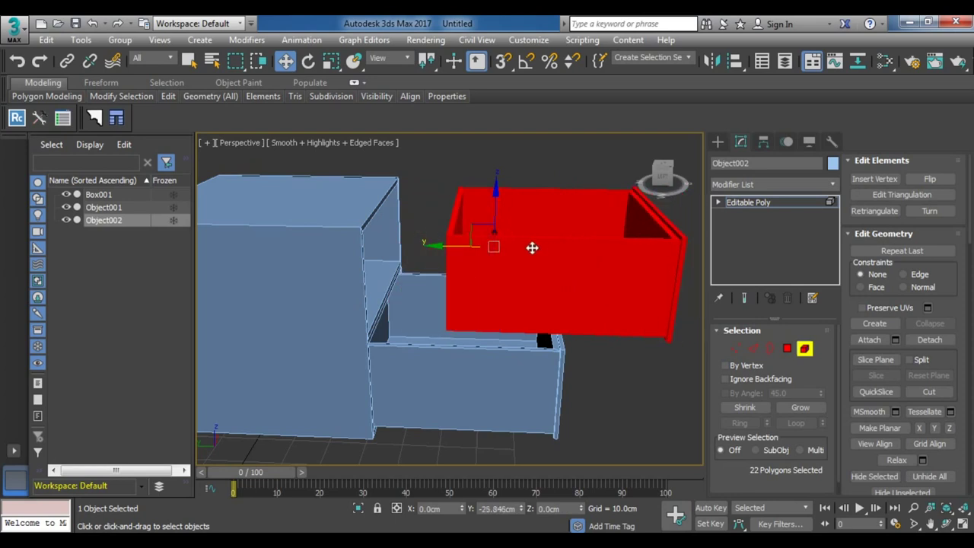
left_click(746, 201)
left_click(489, 381)
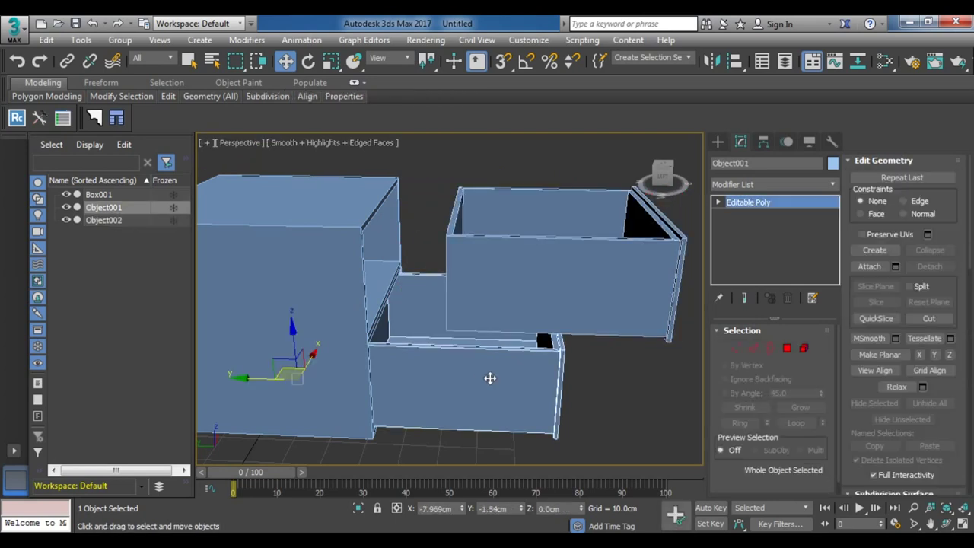
mouse_move(261, 376)
left_mouse_down()
mouse_move(388, 373)
mouse_move(298, 383)
left_mouse_up()
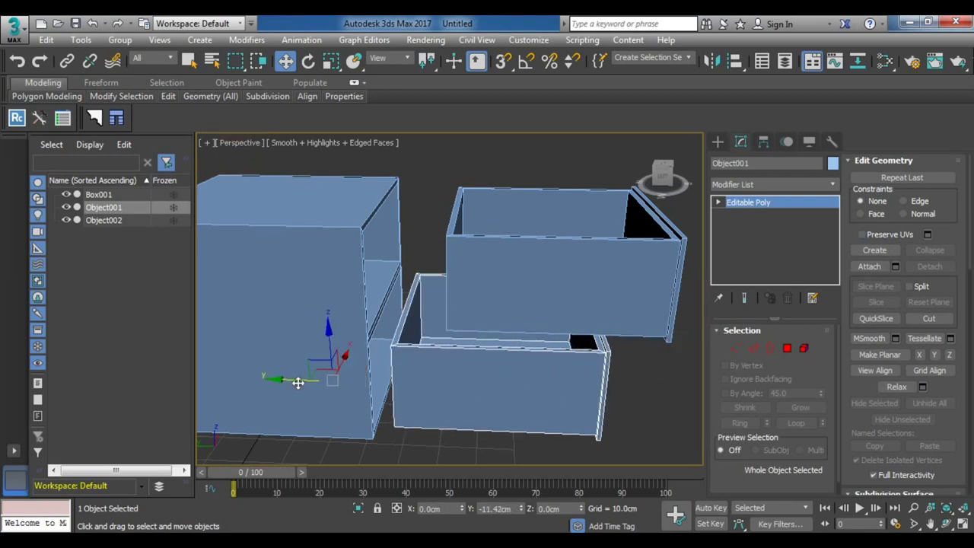
key("ctrl+z")
key("ctrl+z")
key("ctrl+z")
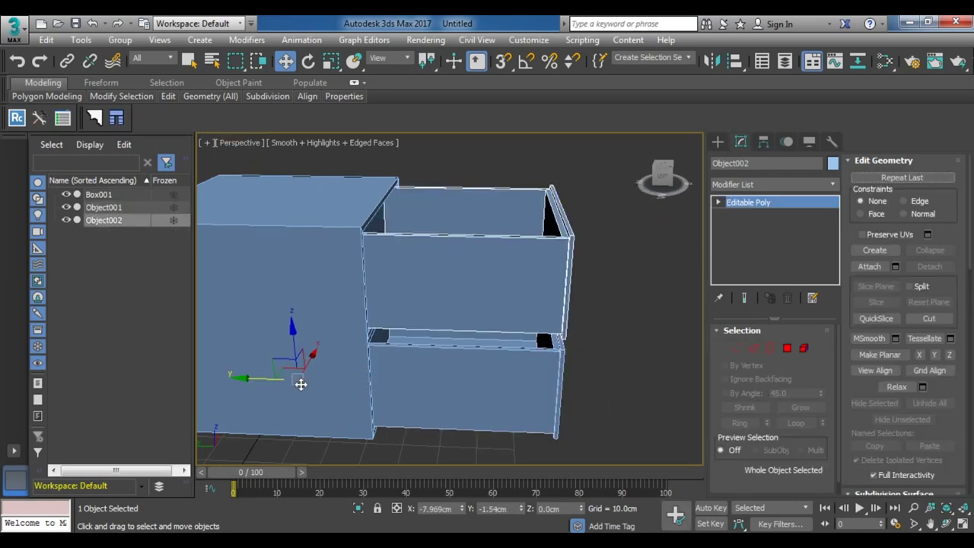
left_click_drag(254, 381, 325, 383)
key("ctrl+z")
left_click(444, 375)
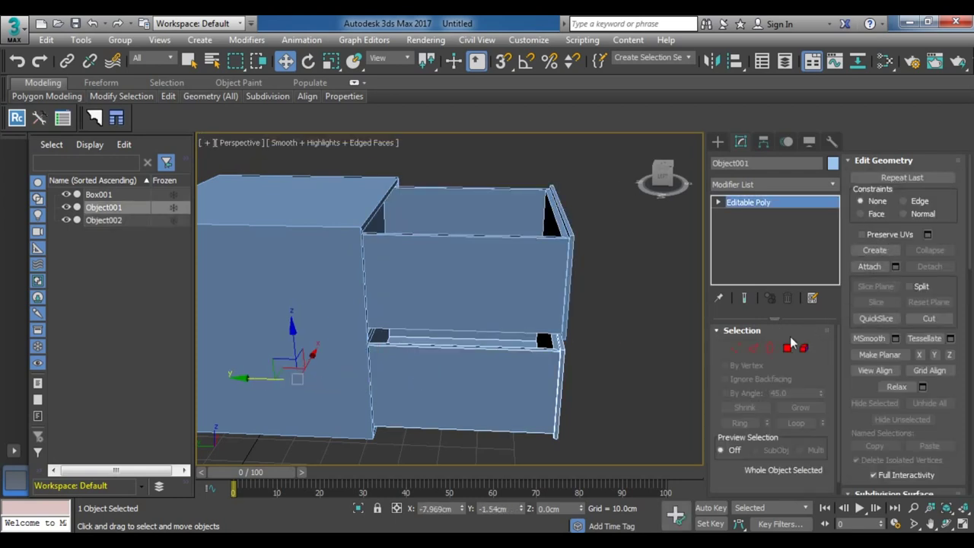
left_click(518, 258, "ctrl")
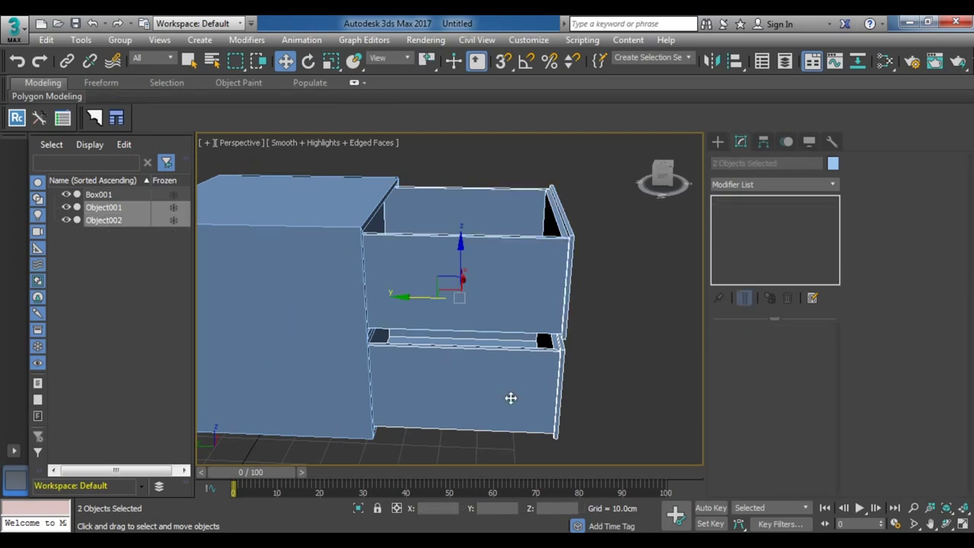
Move both drawers along Y into the cabinet, viewing in wireframe.
left_click_drag(430, 298, 266, 299)
middle_click_drag(450, 385, 557, 389)
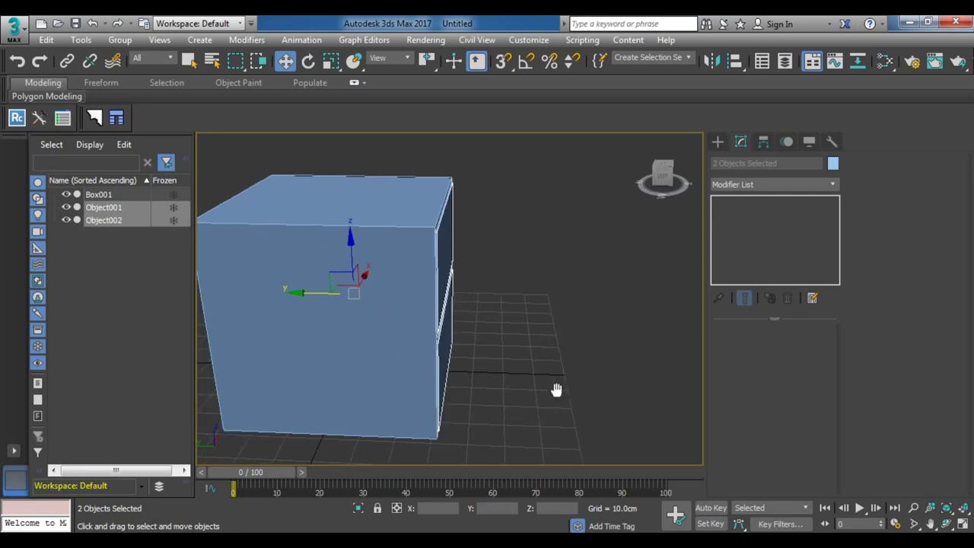
key("F3")
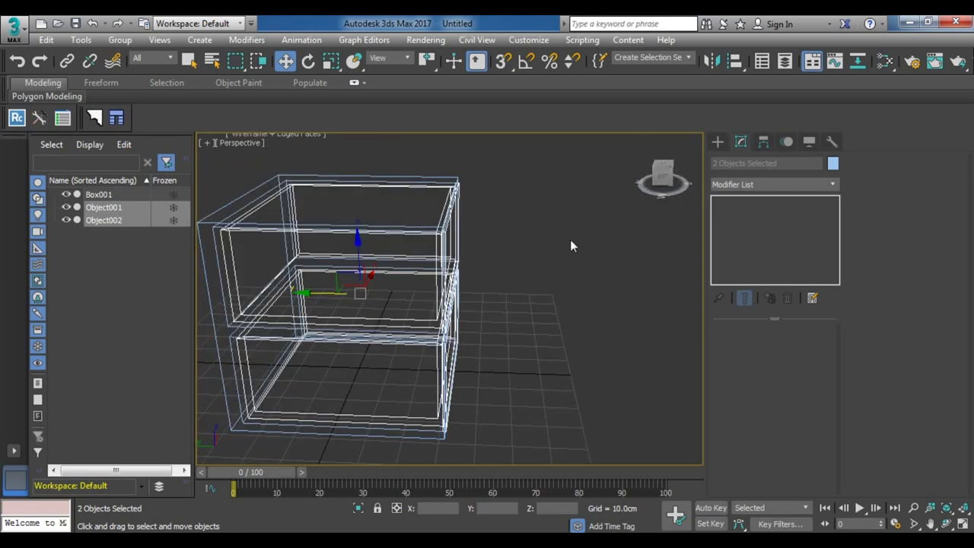
Shift the Box001 cabinet along Y so the drawers line up at its open front.
left_click(99, 195)
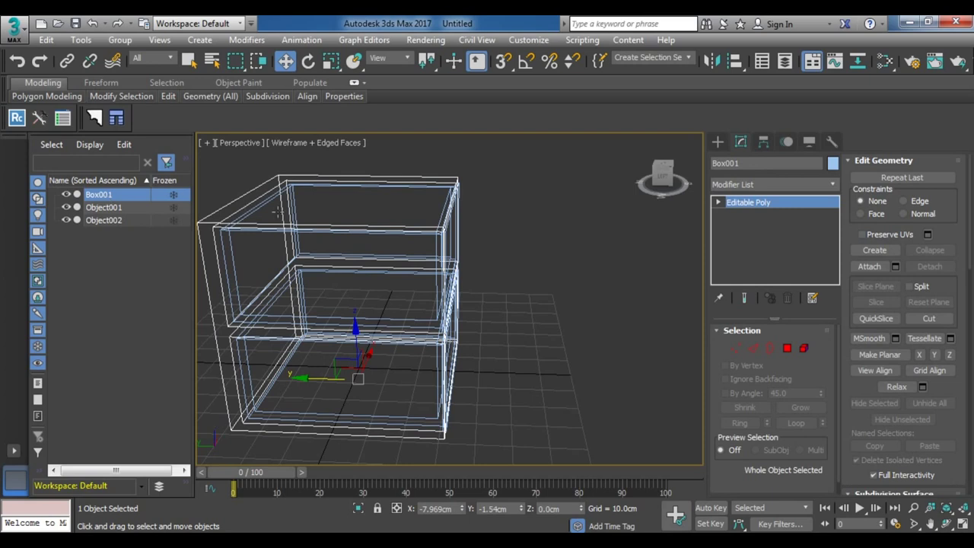
key("F3")
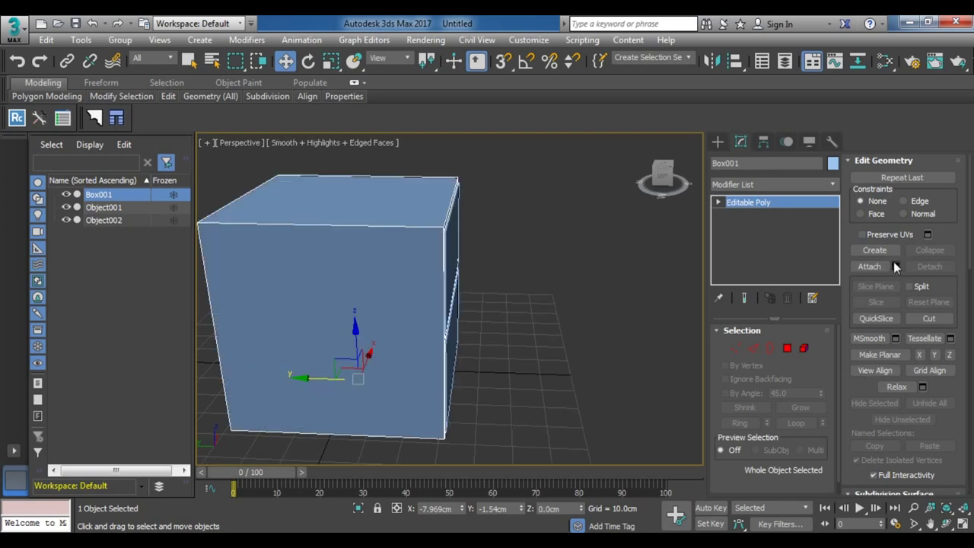
left_click_drag(317, 378, 374, 383)
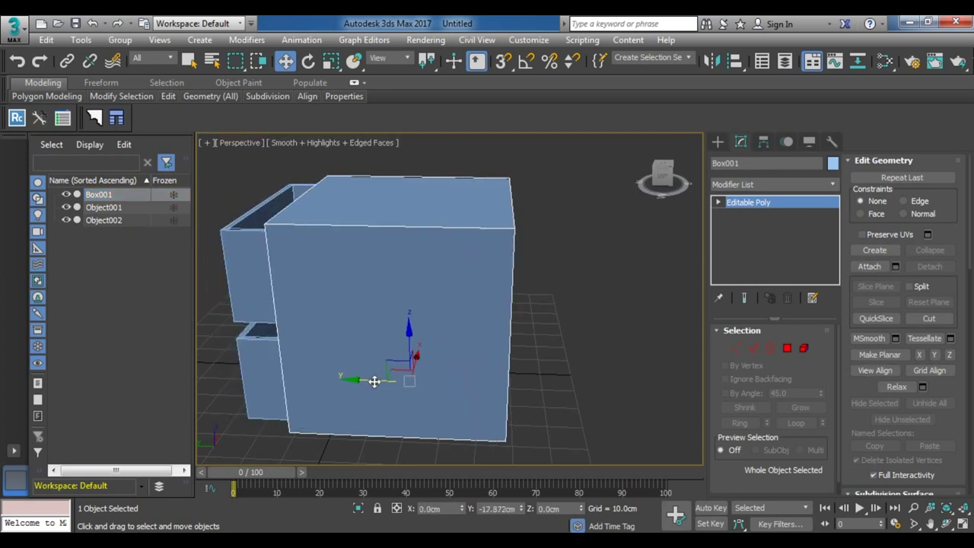
key("ctrl+z")
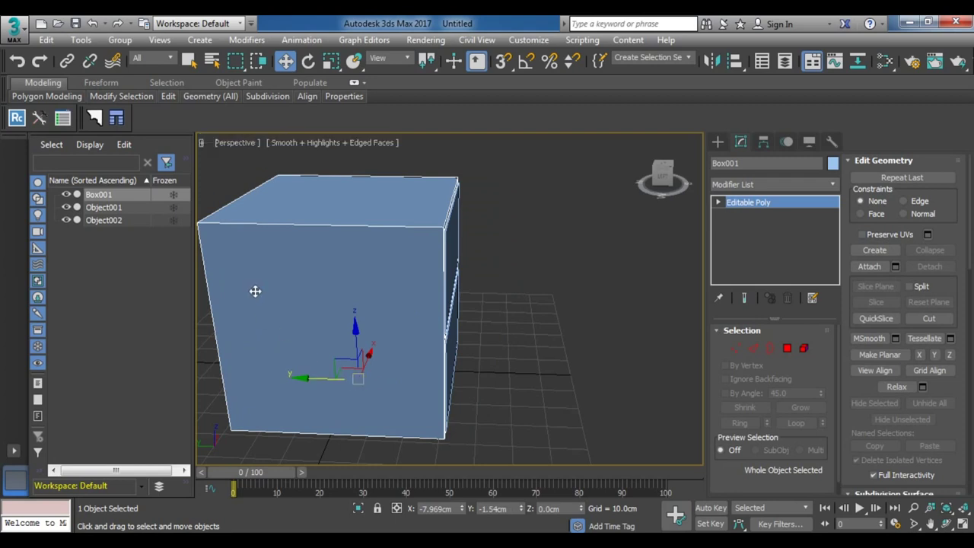
left_click_drag(327, 372, 279, 381)
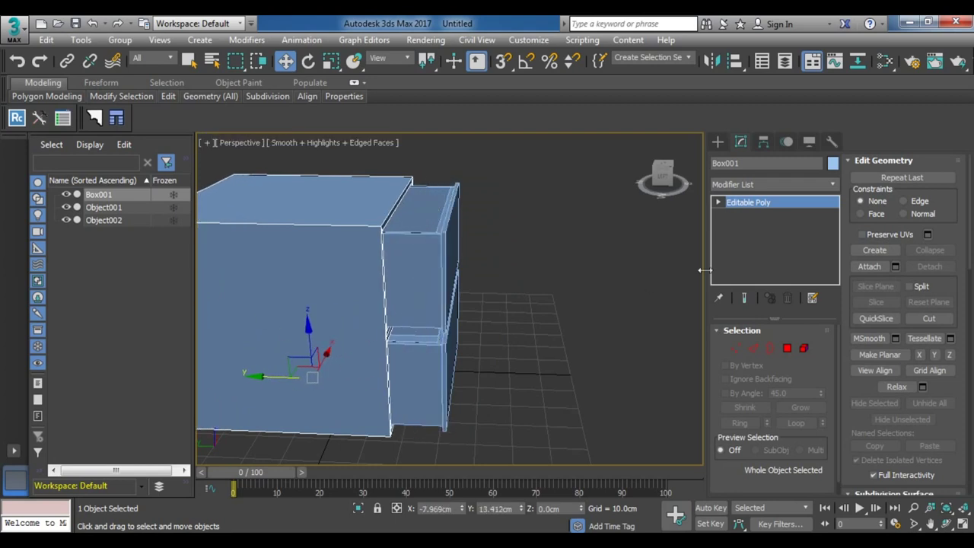
left_click(881, 268)
Attach both drawers to Box001 as one editable poly.
left_click(429, 266)
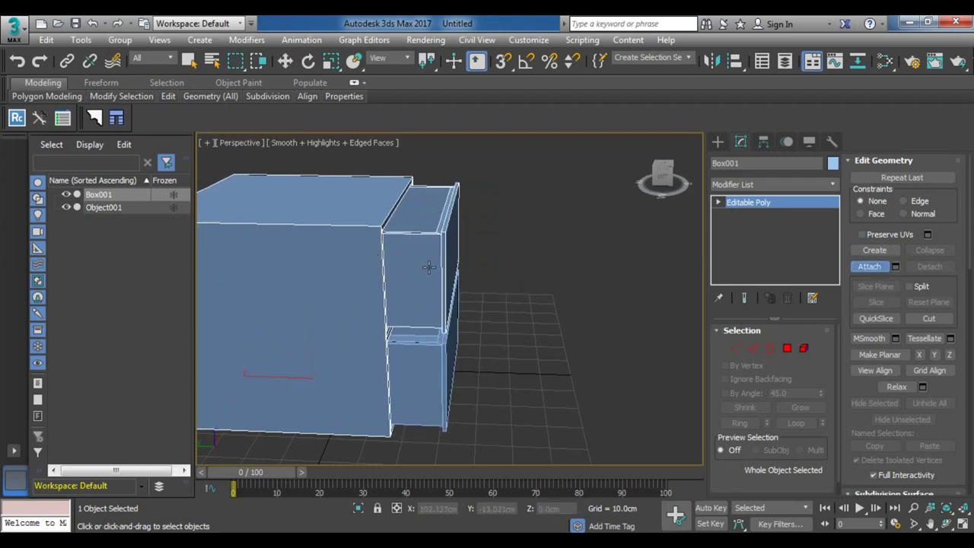
left_click(426, 375)
middle_click_drag(297, 300, 407, 332, "alt")
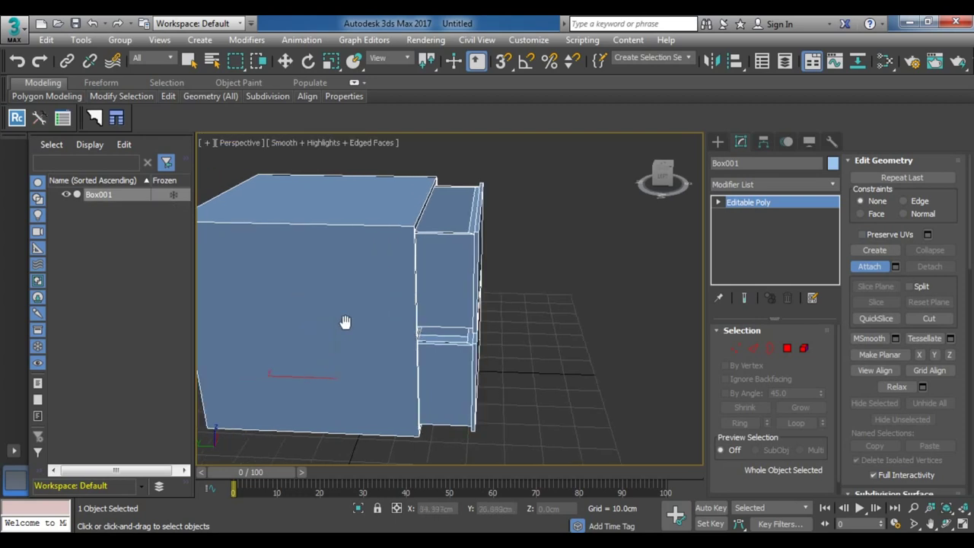
Pull the upper and lower drawer elements partly out of the cabinet along Y.
key("w")
middle_click_drag(395, 386, 380, 385, "alt")
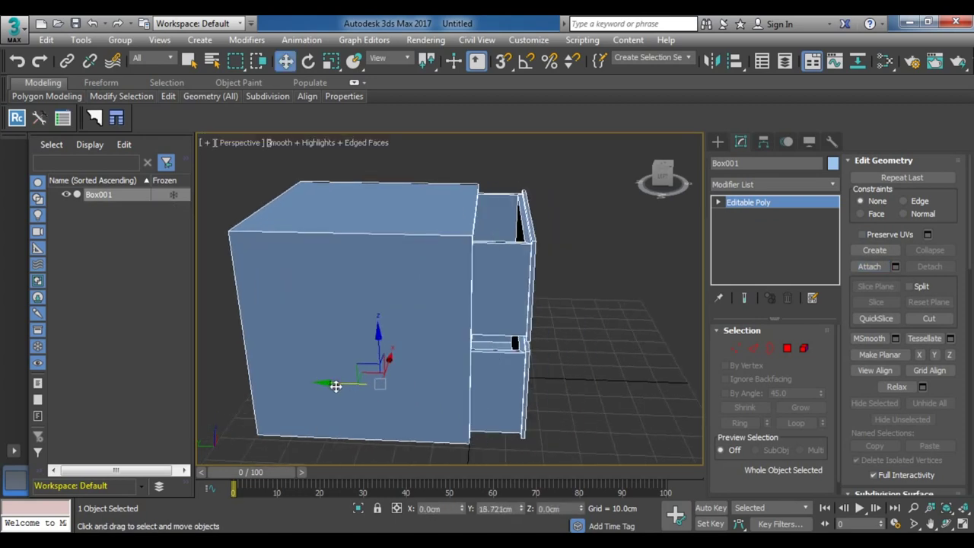
left_click(787, 348)
double_click(542, 265)
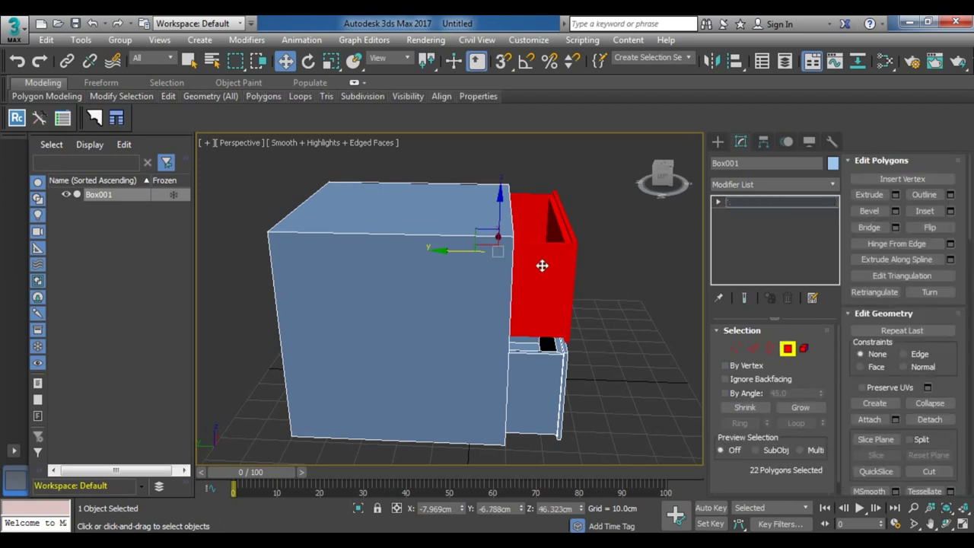
left_click_drag(454, 251, 510, 252)
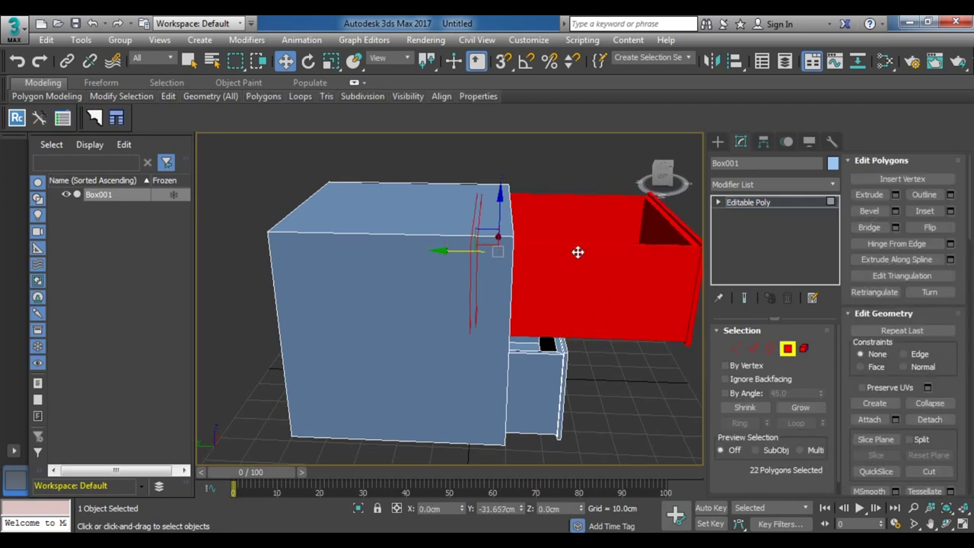
left_click(538, 397)
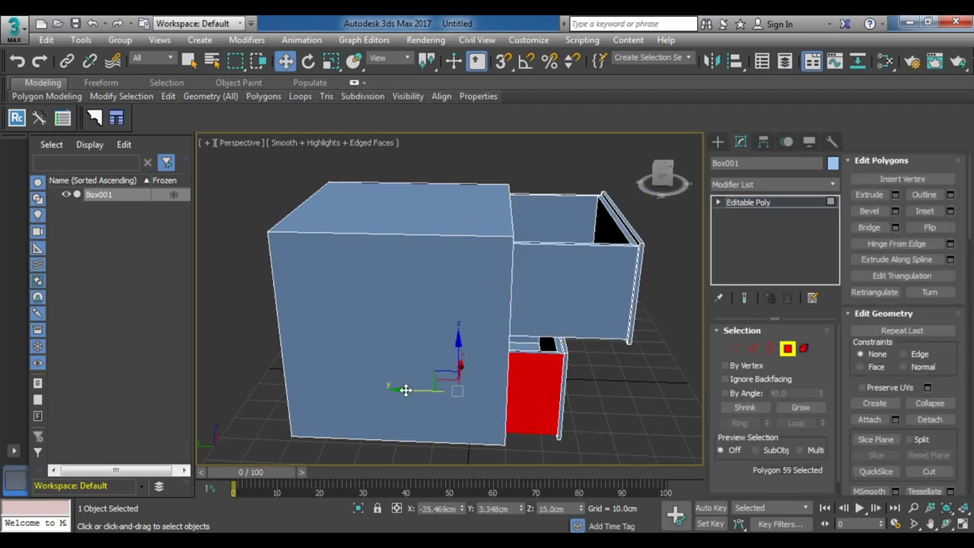
left_click(805, 348)
left_click(543, 387)
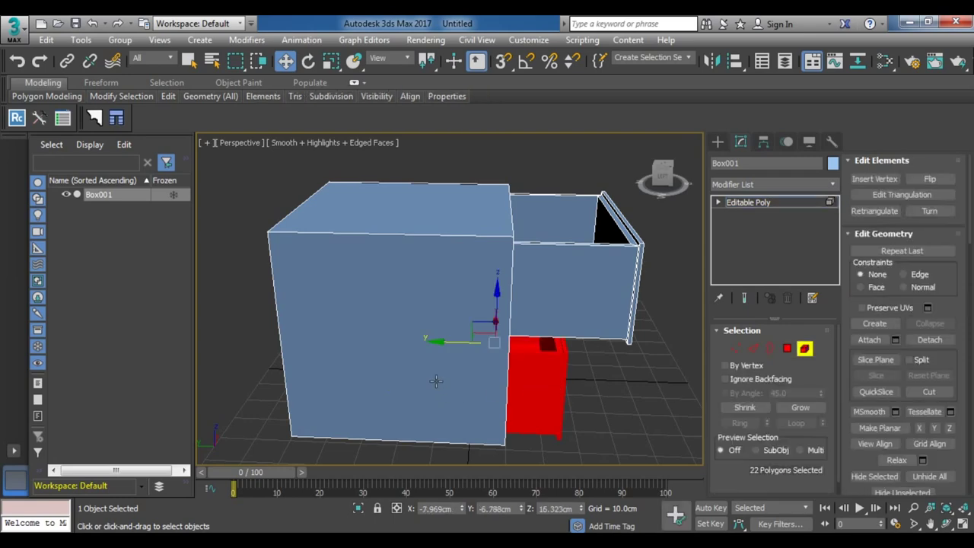
left_click_drag(452, 343, 543, 345)
Back at object level, nudge the cabinet along Y and check it in wireframe.
mouse_move(508, 345)
middle_mouse_down("alt")
mouse_move(511, 374)
mouse_move(522, 348)
mouse_move(474, 348)
mouse_move(532, 340)
middle_mouse_up("alt")
left_click(762, 203)
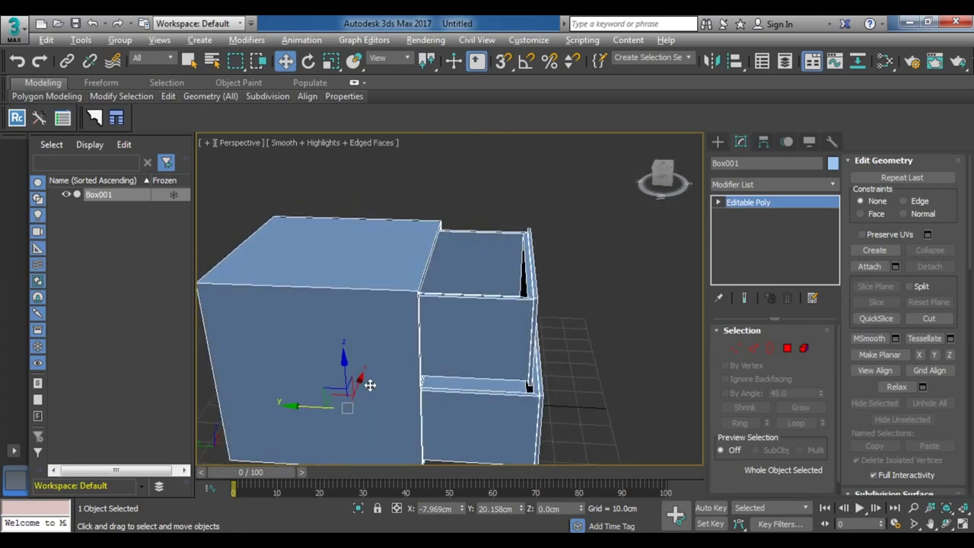
mouse_move(319, 404)
left_mouse_down()
mouse_move(304, 404)
mouse_move(329, 410)
left_mouse_up()
key("F3")
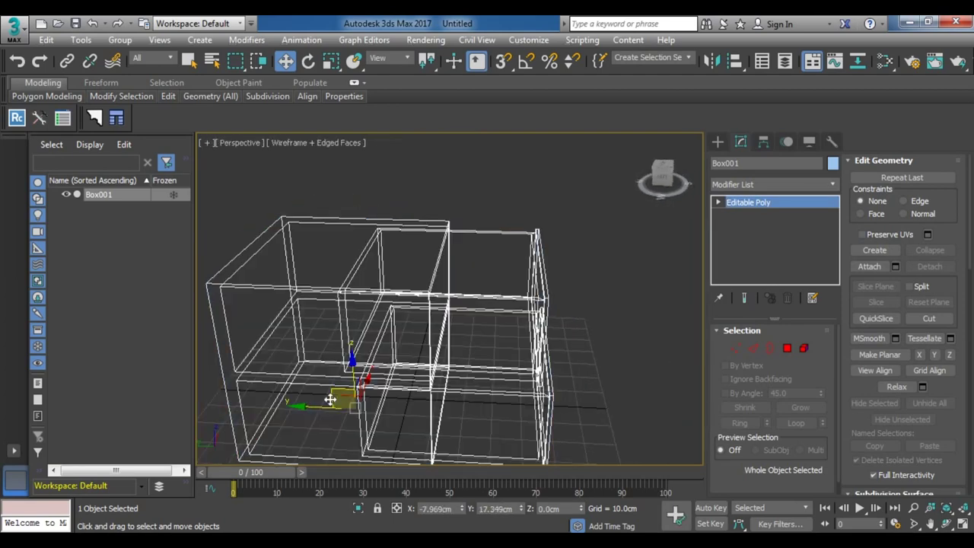
mouse_move(334, 396)
middle_mouse_down("alt")
mouse_move(446, 311)
mouse_move(432, 336)
mouse_move(377, 362)
middle_mouse_up("alt")
key("F3")
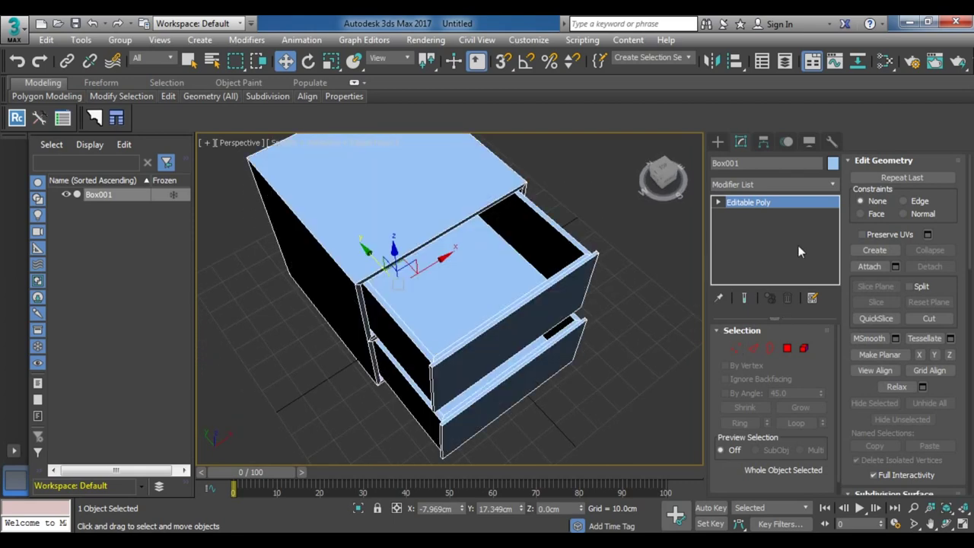